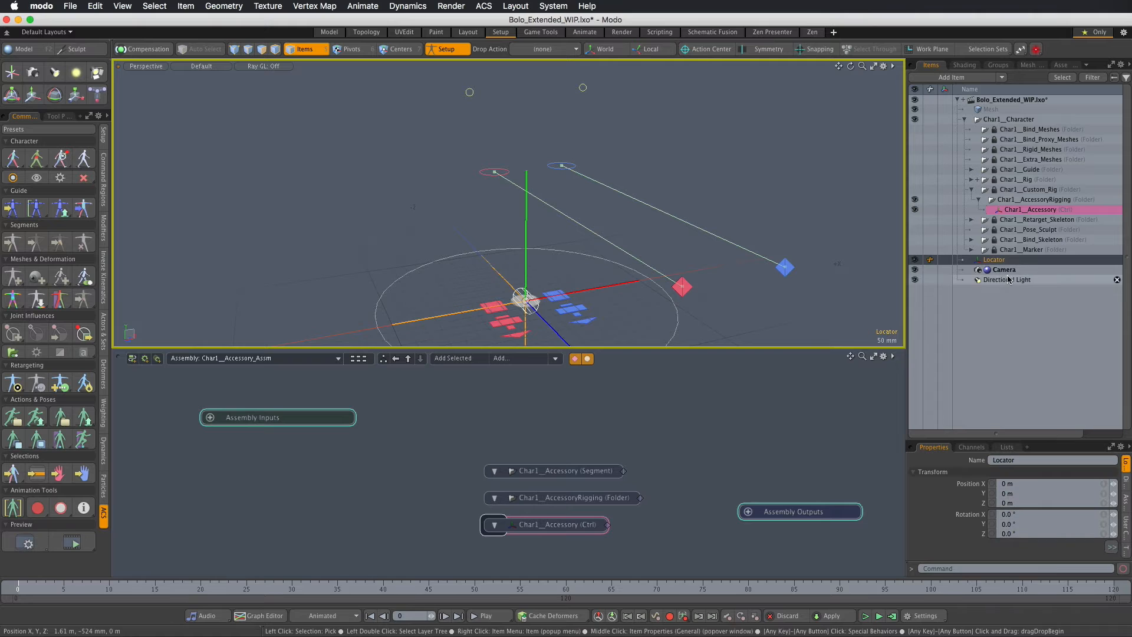
Rename the new locator as Char1__Accessory (Bind)
double_click(1004, 261)
type("Char1__Accessory (Bind")
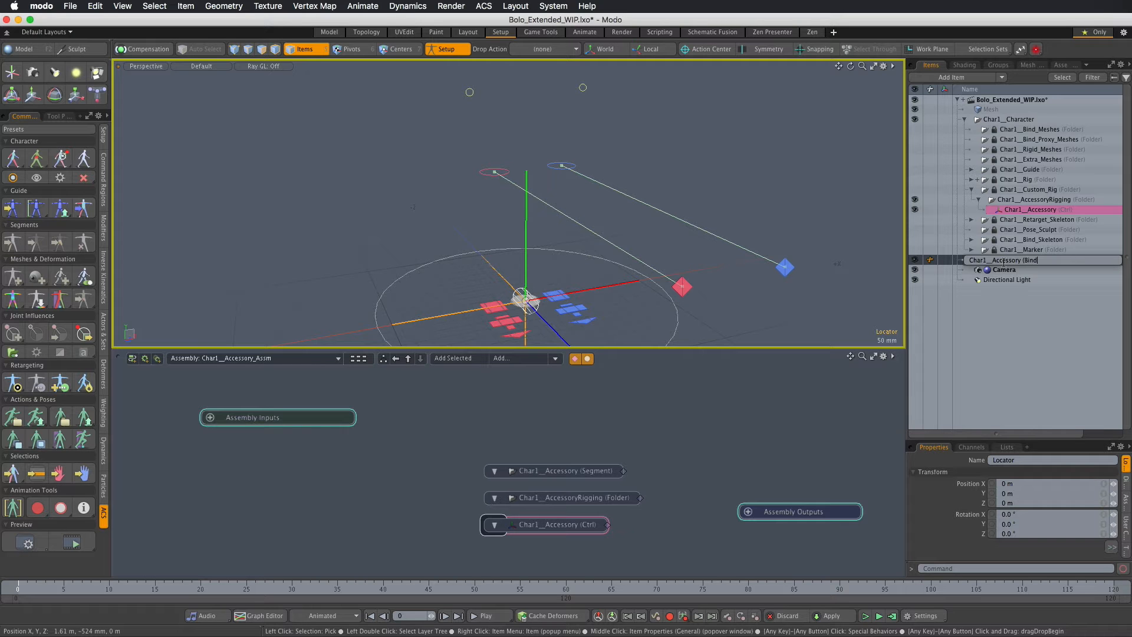
key("Return")
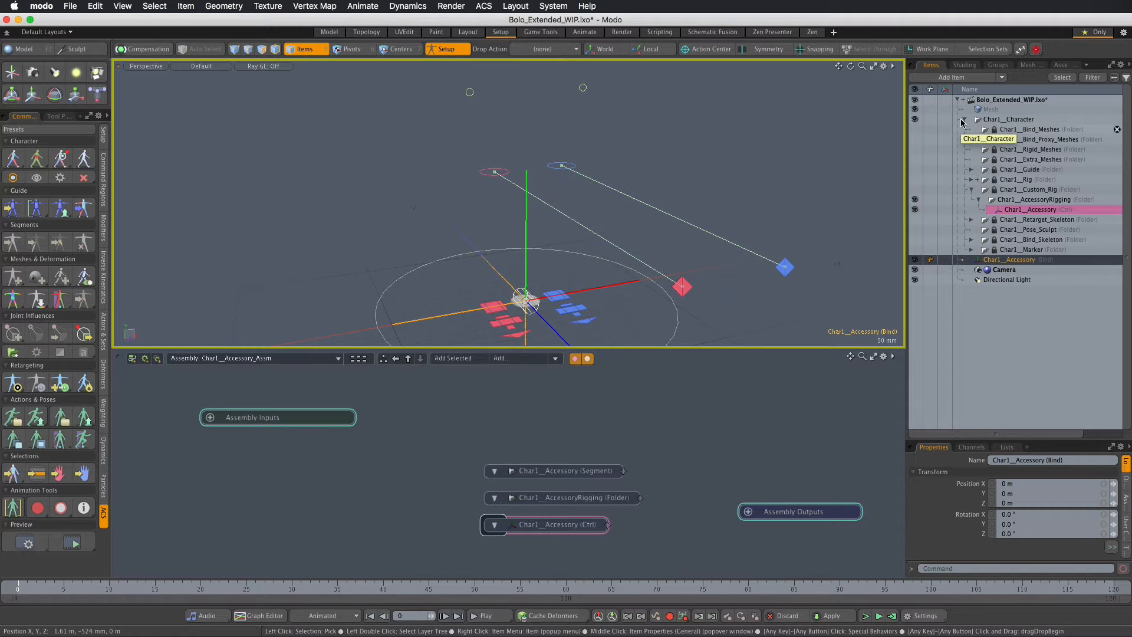
Expand the Char1__Bind_Skeleton hierarchy down to the root's child joints and set the accessory bind locator's editor color to Light Green
left_click(971, 240)
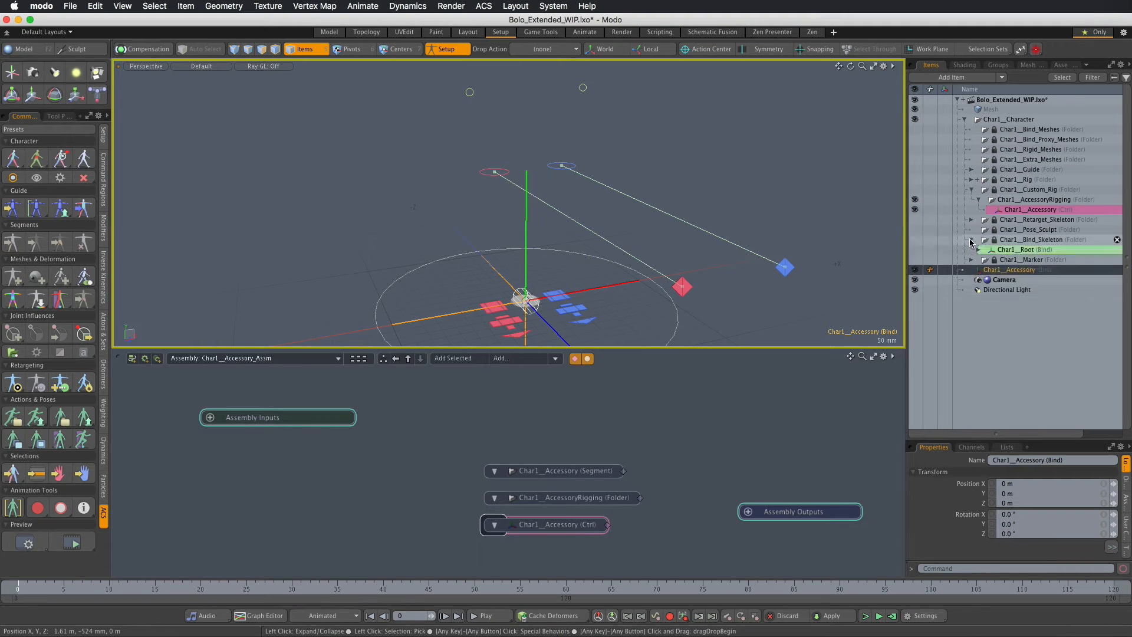
left_click(978, 250)
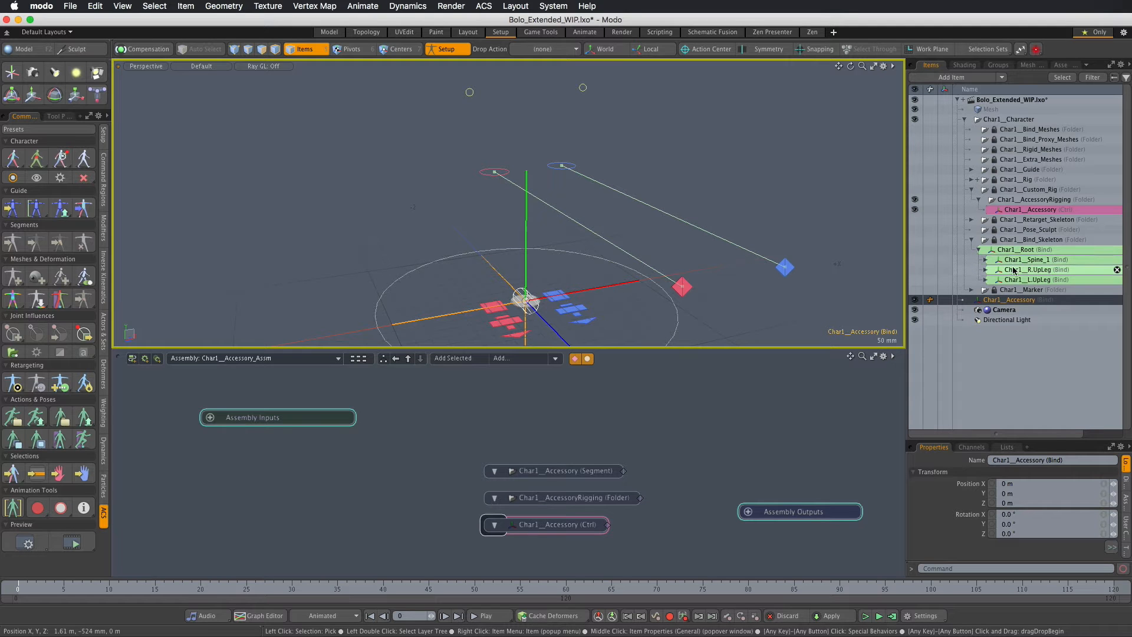
right_click(1008, 304)
mouse_move(1006, 326)
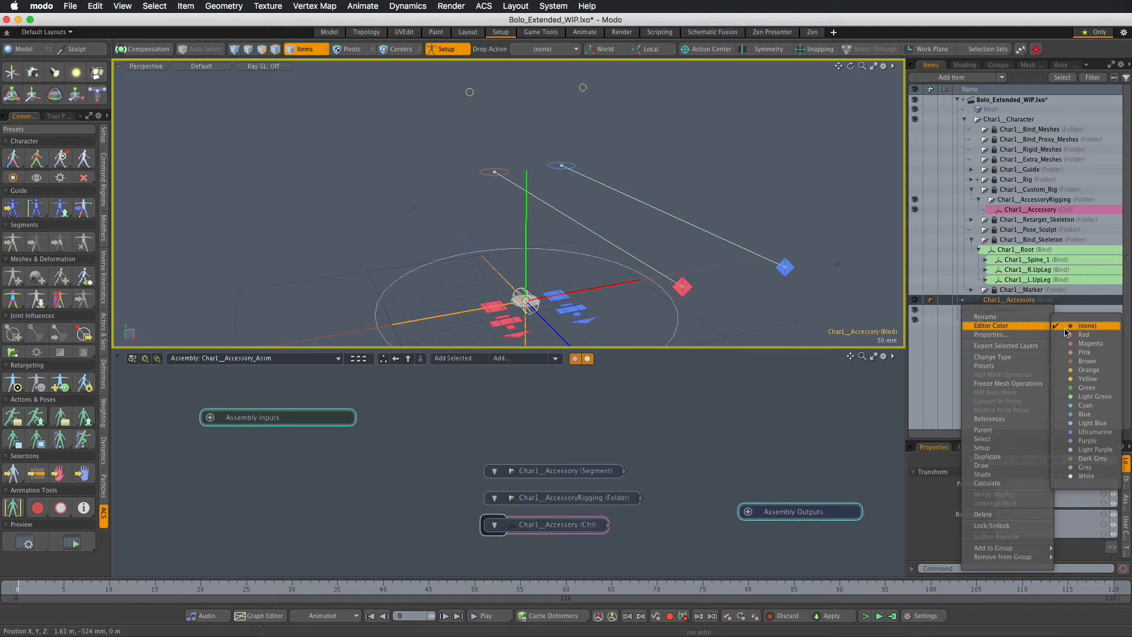
left_click(1087, 396)
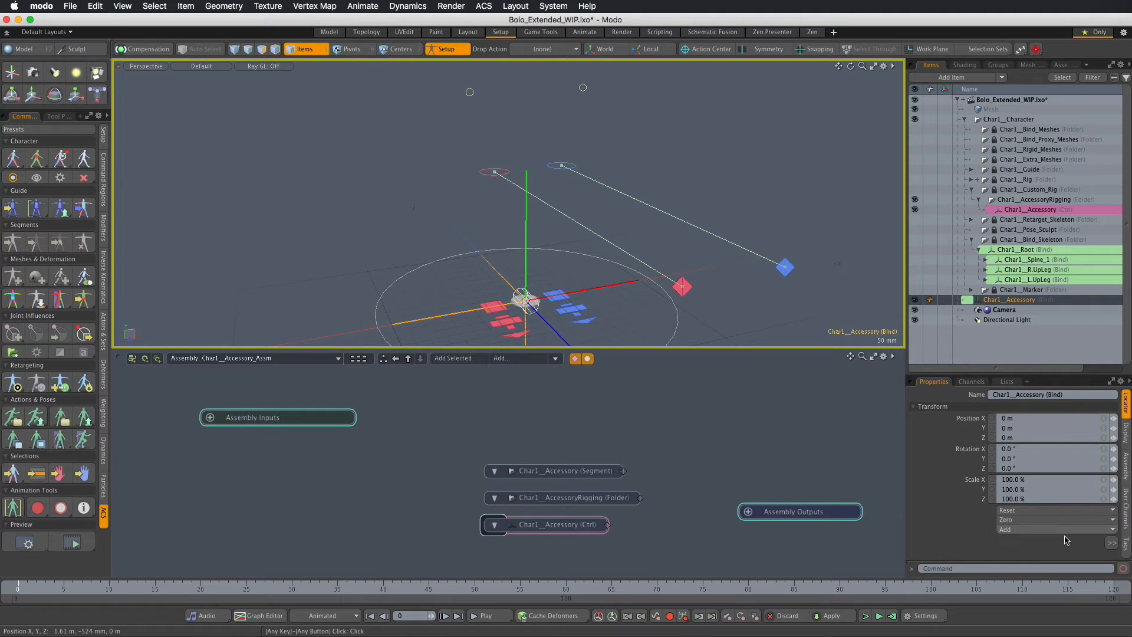
Give the accessory bind locator a Custom shape, choosing Circle with Align to View enabled
left_click_drag(1037, 378, 1037, 265)
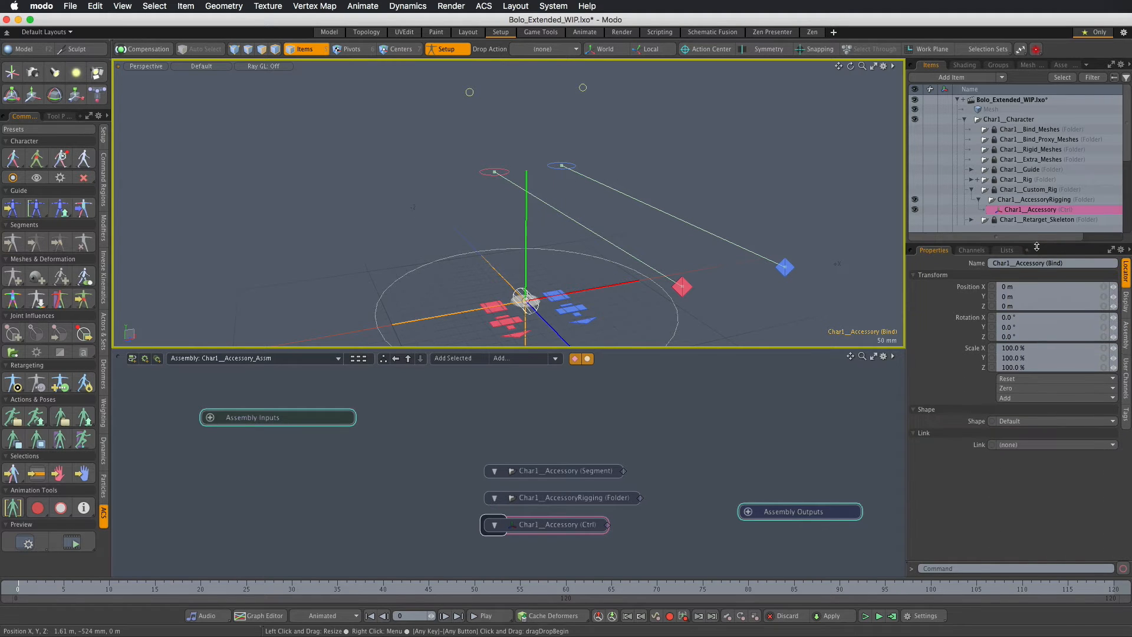
left_click(1012, 440)
left_click(1013, 448)
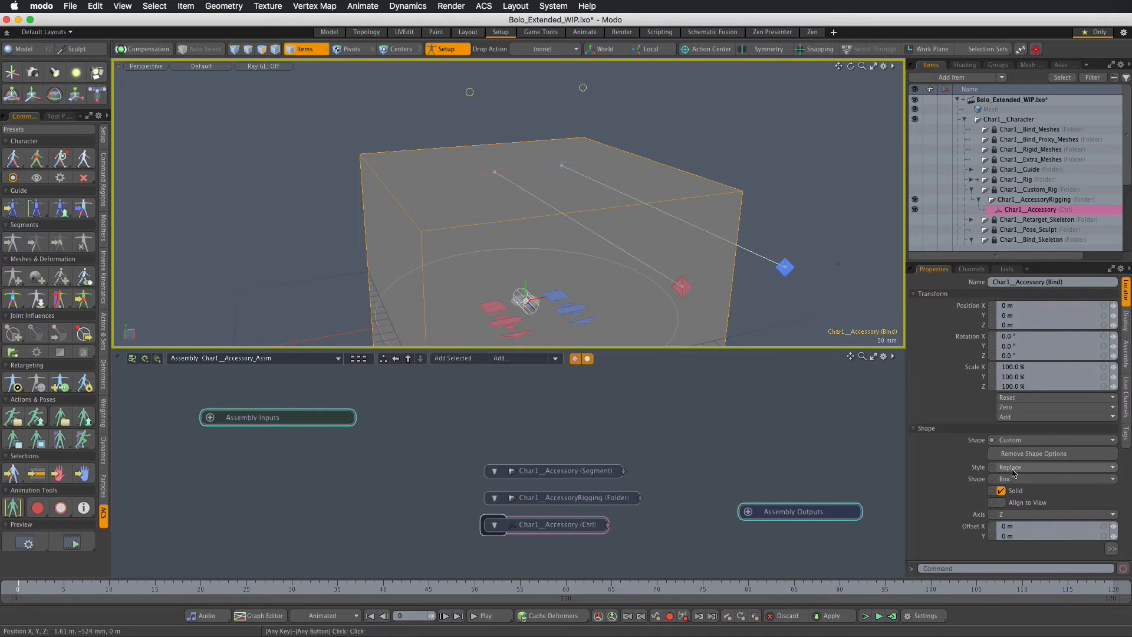
left_click(1015, 479)
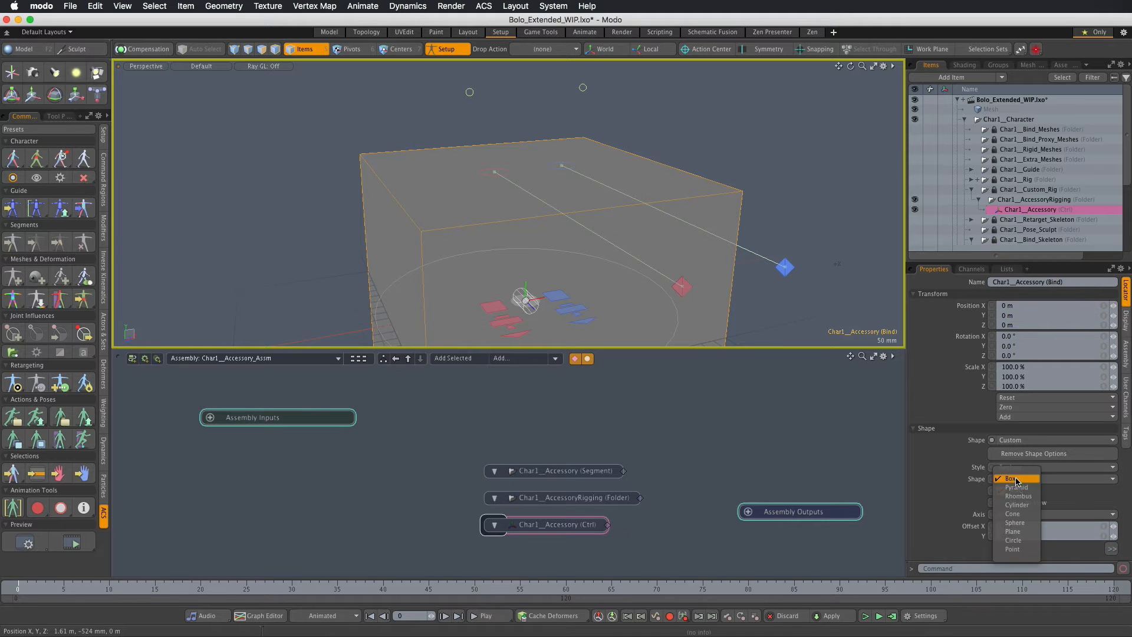
left_click(1015, 535)
left_click(1023, 504)
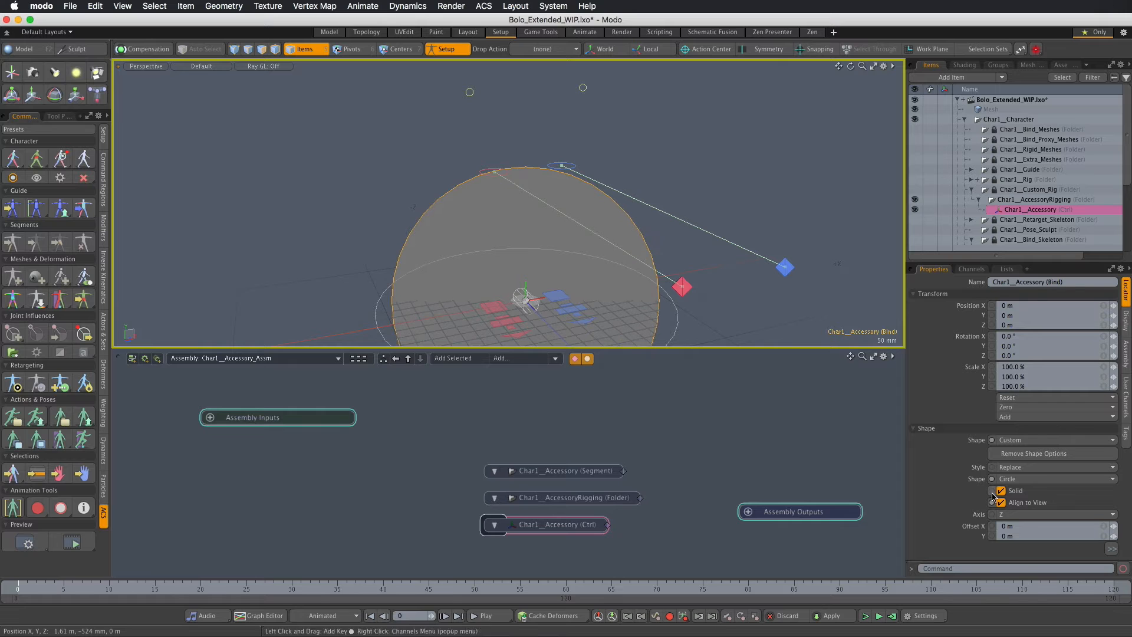
Set the radius of the accessory bind locator's circle shape to 20 mm
left_click(1111, 549)
left_click(966, 524)
type("20")
key("Return")
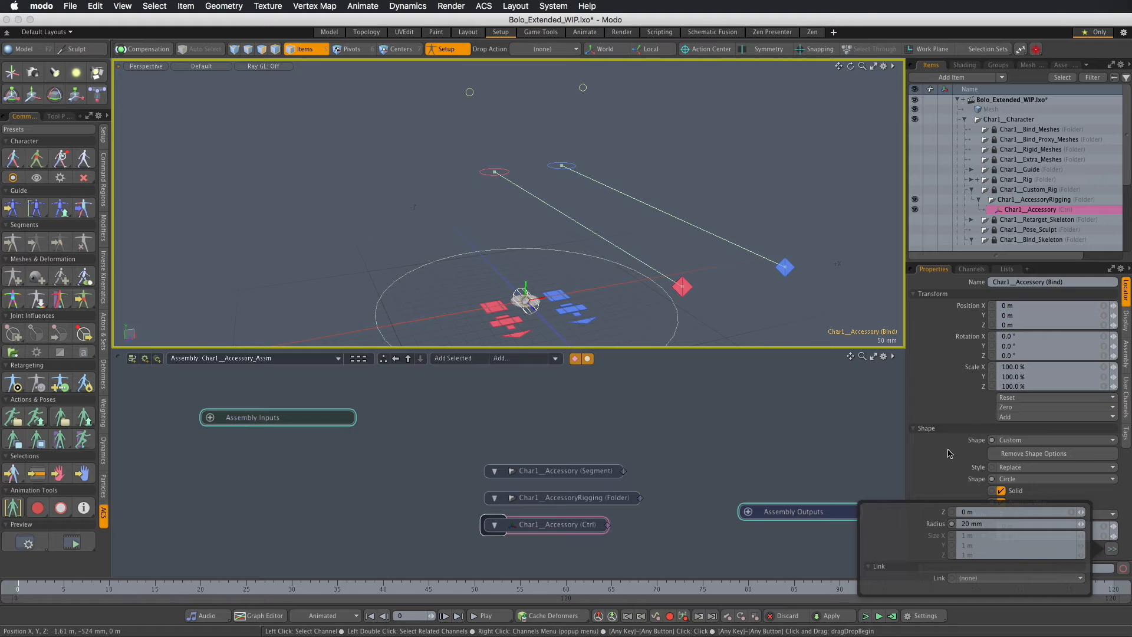
Add draw options to the accessory bind locator and set its Fill to User
left_click(1126, 321)
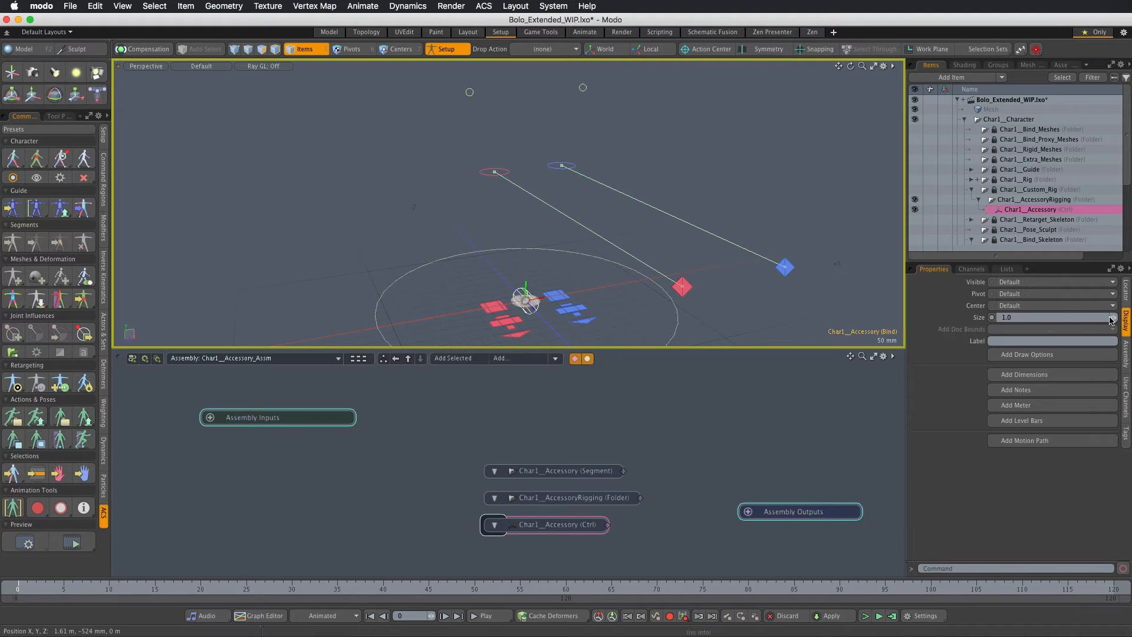
left_click(1038, 354)
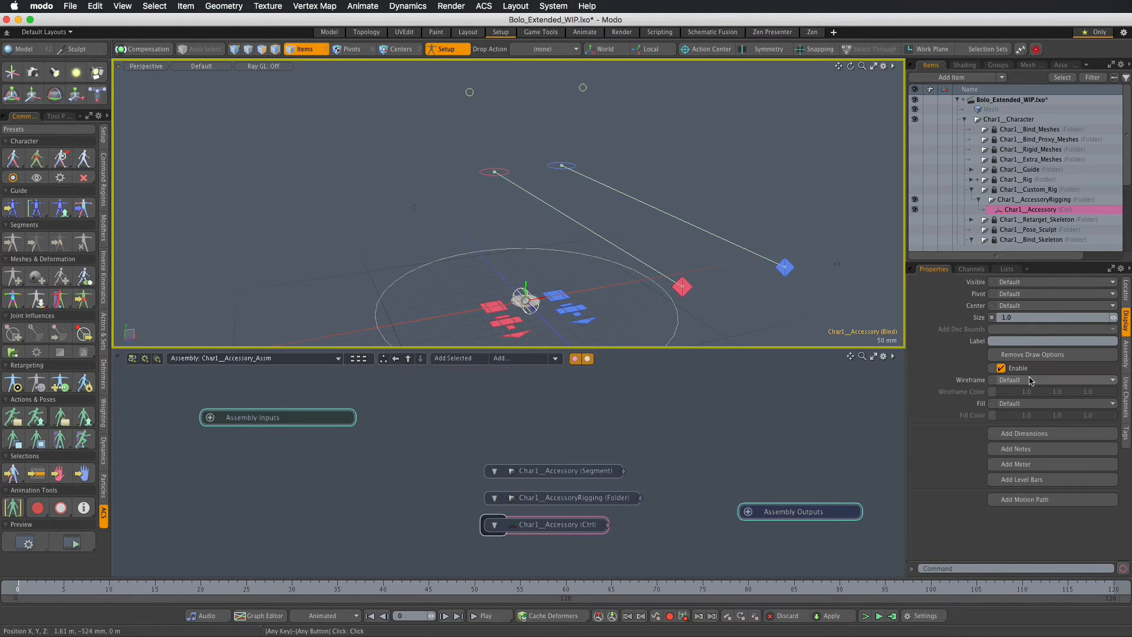
left_click(1032, 404)
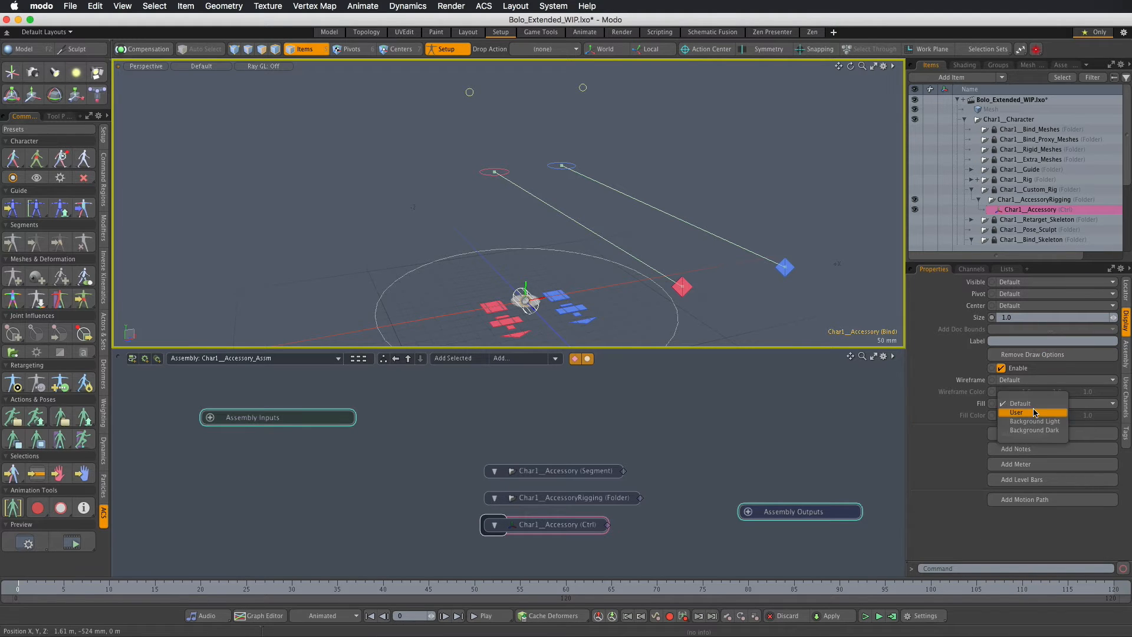
left_click(1036, 412)
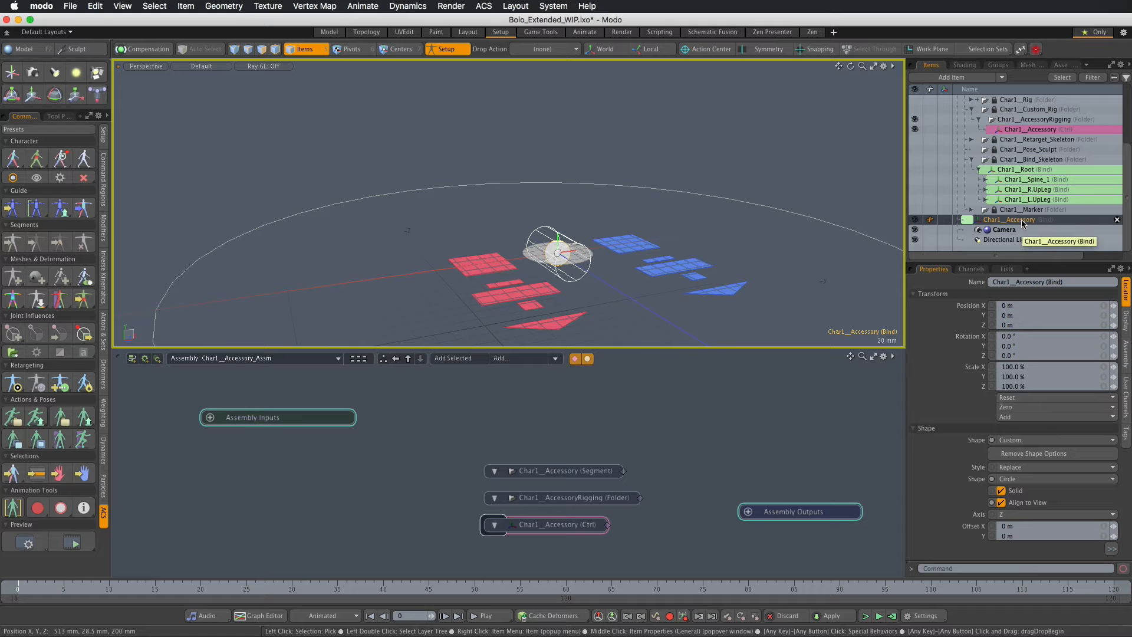
Parent Char1__Accessory (Bind) under Char1__Root (Bind) and add a custom RGSG tag with the value Accessory
left_click_drag(1018, 221, 1046, 207)
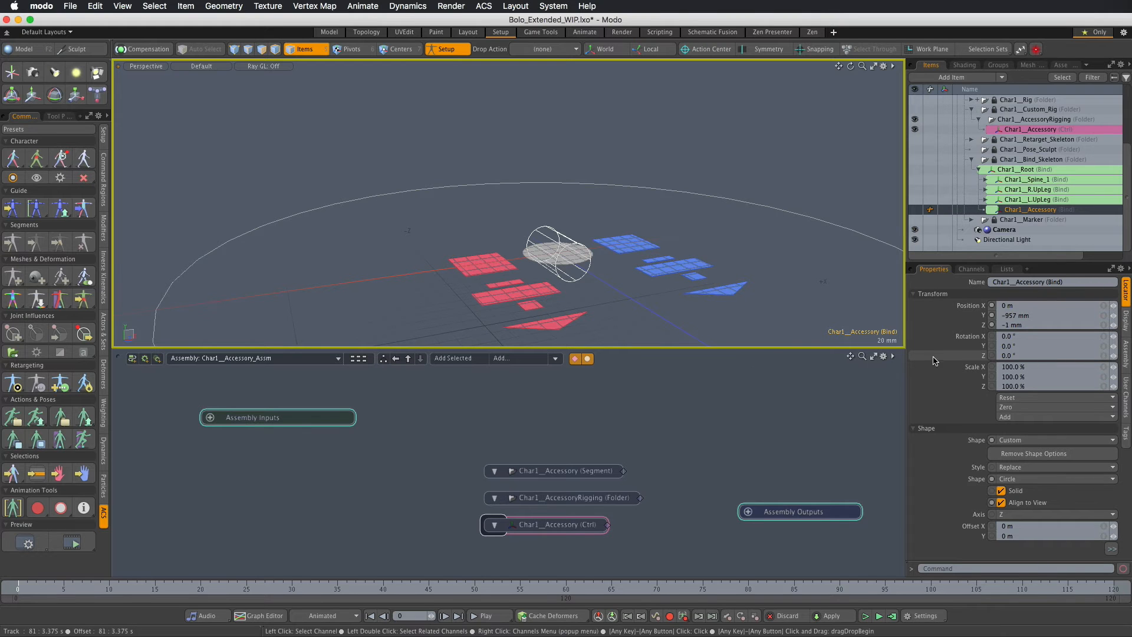
left_click(1128, 439)
left_click(986, 282)
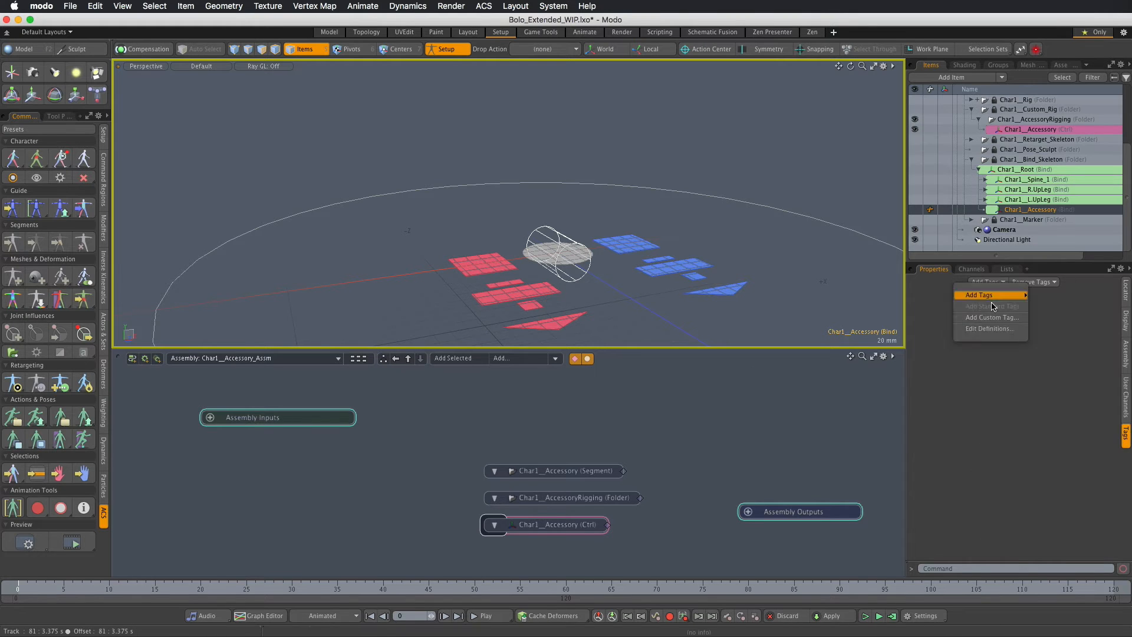
left_click(972, 319)
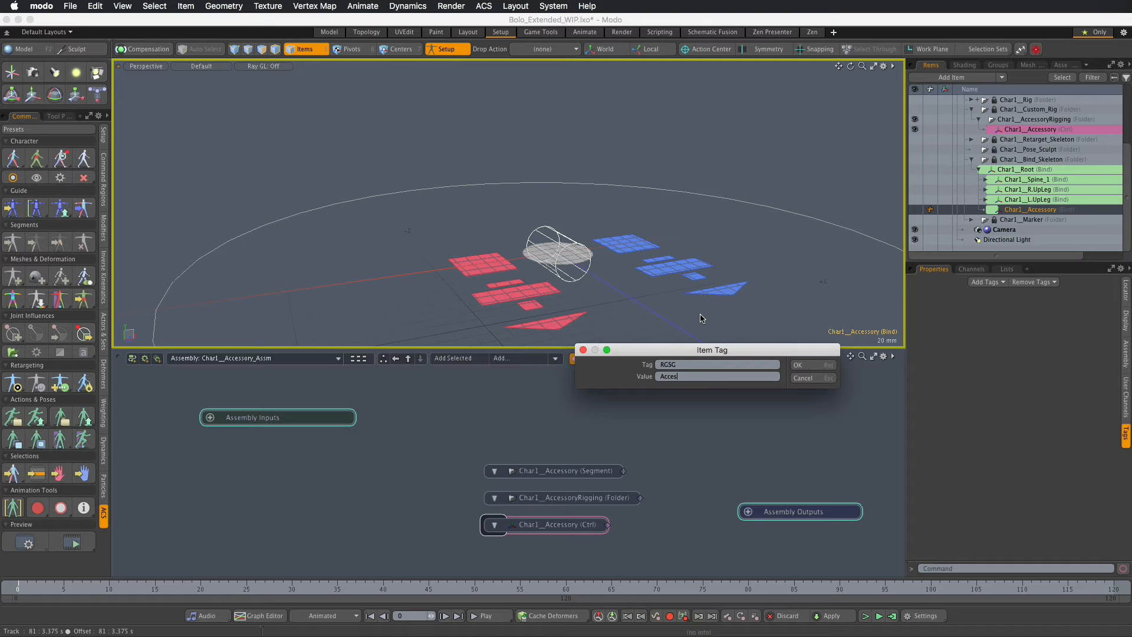
left_click(805, 365)
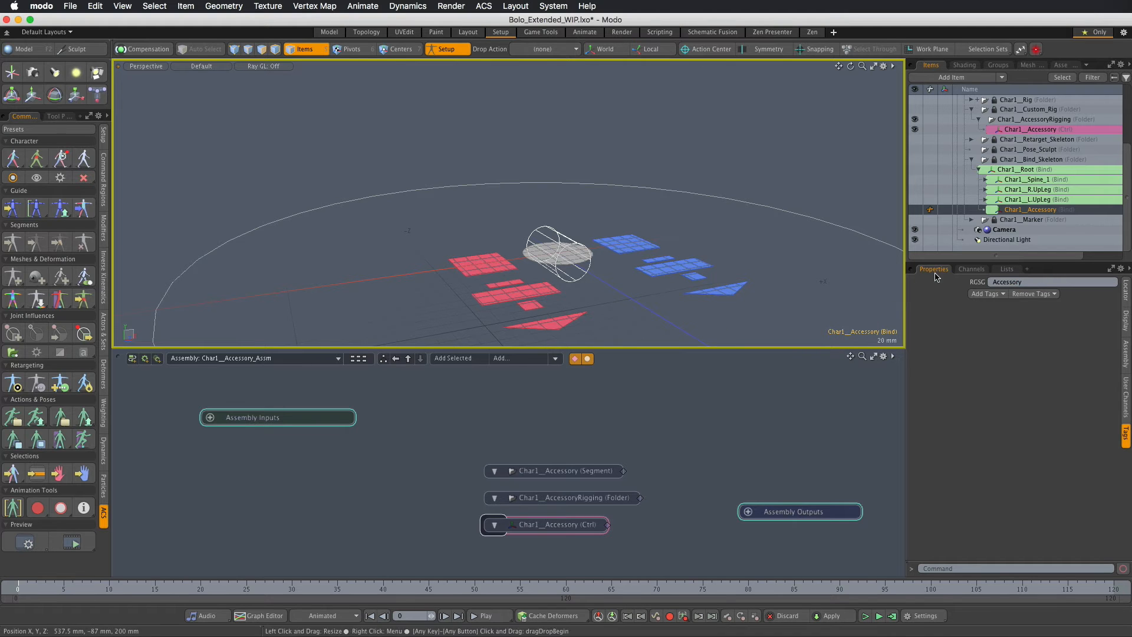
Copy the RGCH tag value from Char1__L.UpLeg (Bind) into a new custom RGCH tag on Char1__Accessory (Bind)
left_click(1029, 201)
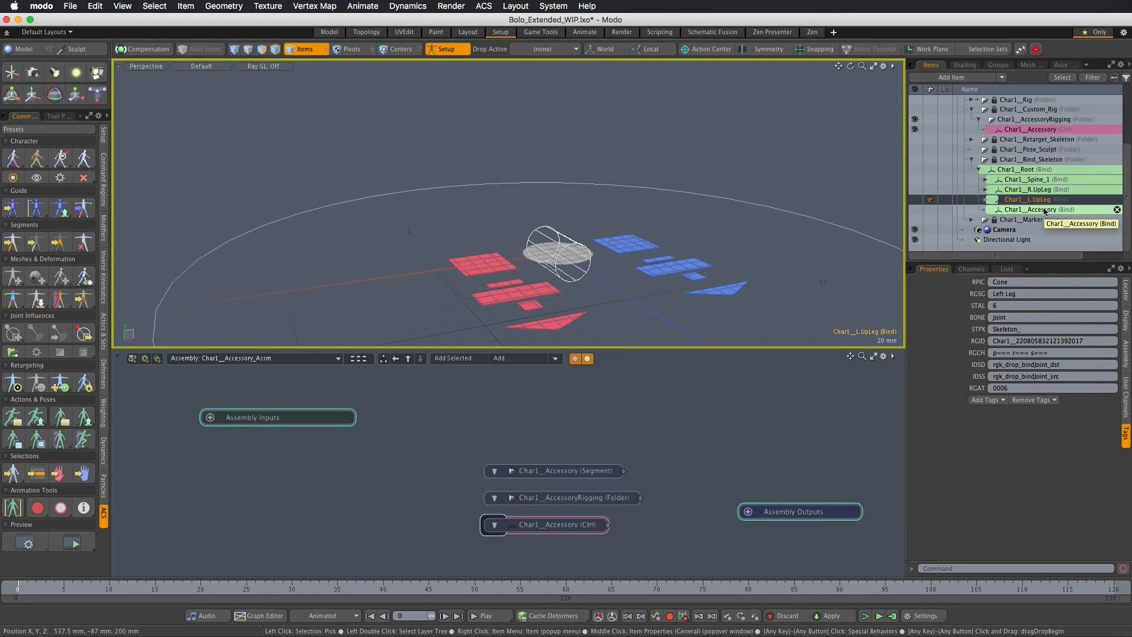
left_click(1055, 352)
key("super+c")
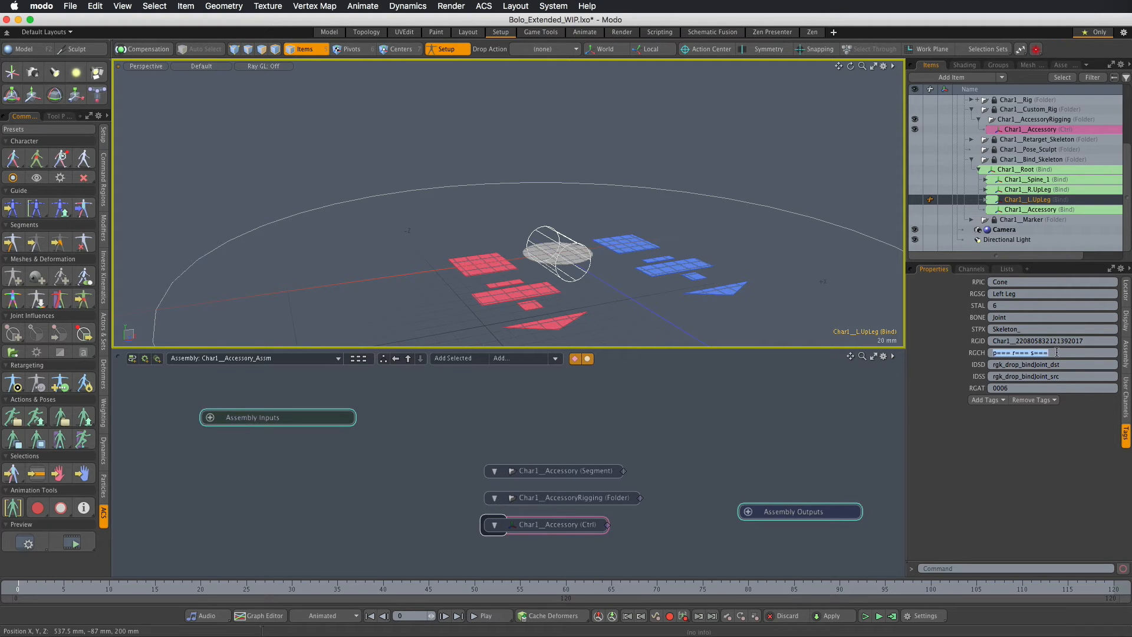
key("Return")
left_click(1032, 210)
left_click(999, 296)
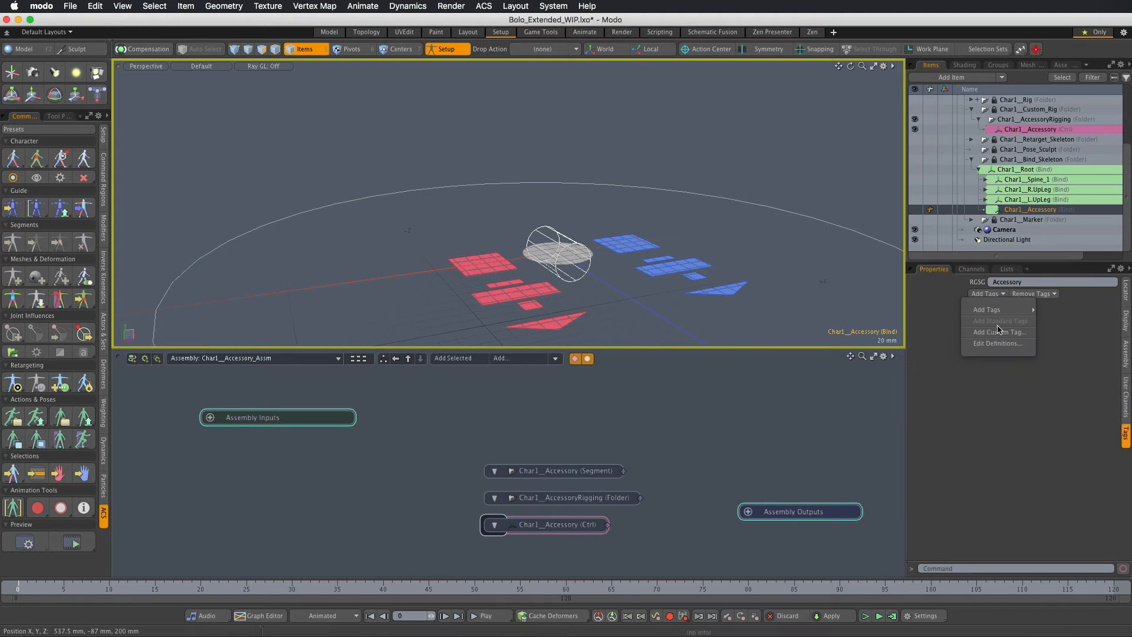
left_click(998, 335)
type("RGCH")
key("Tab")
key("super+v")
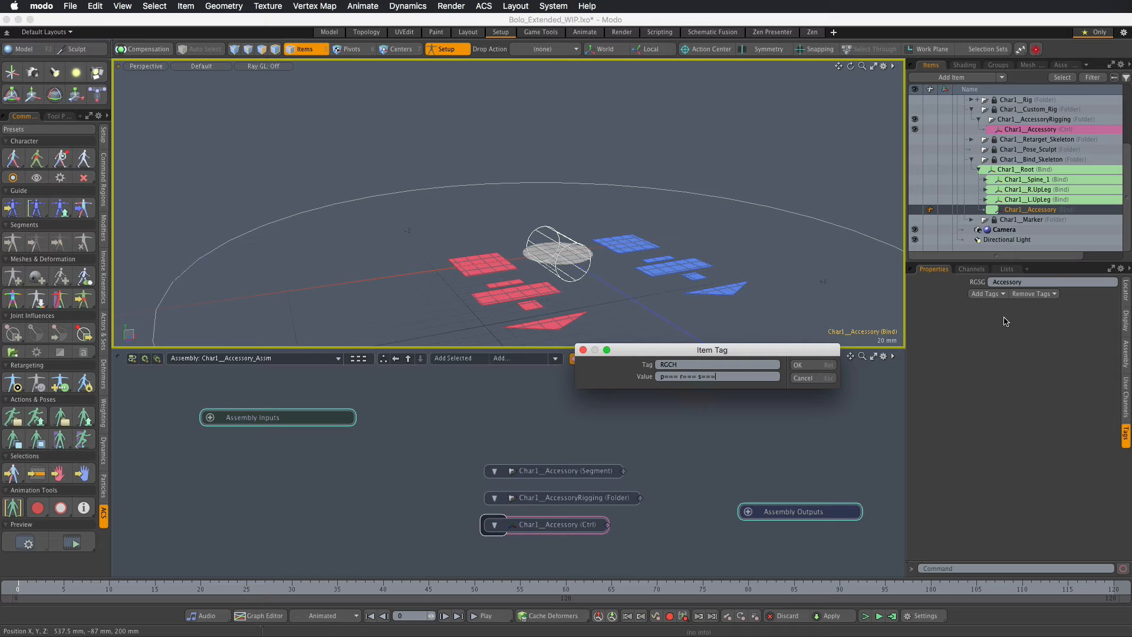
left_click(809, 365)
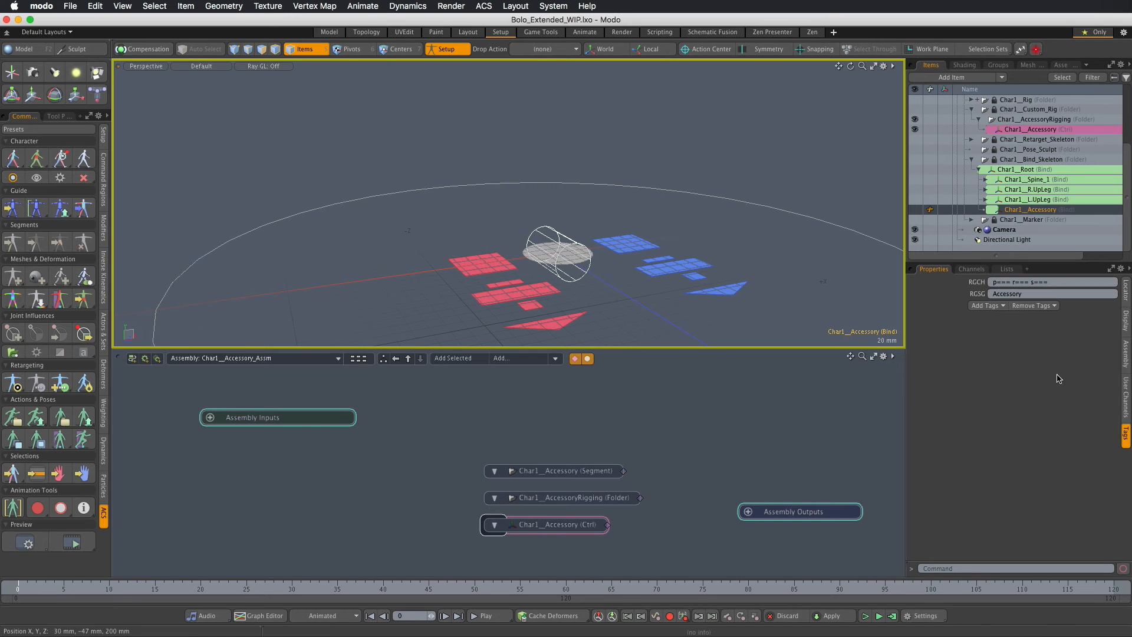
left_click(1127, 355)
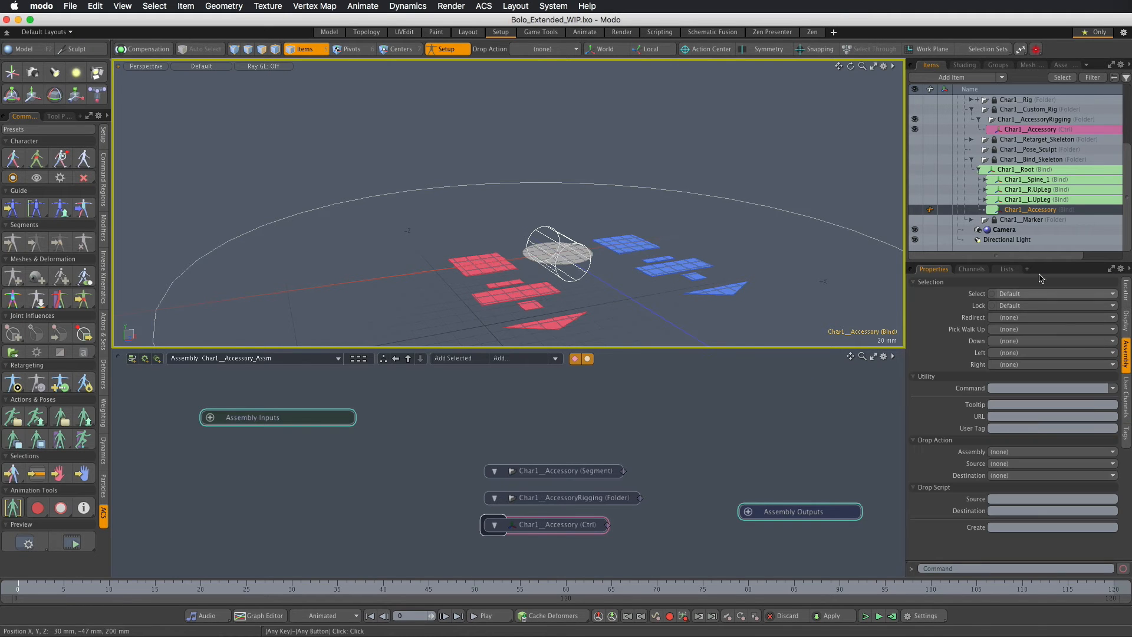
left_click(1038, 180)
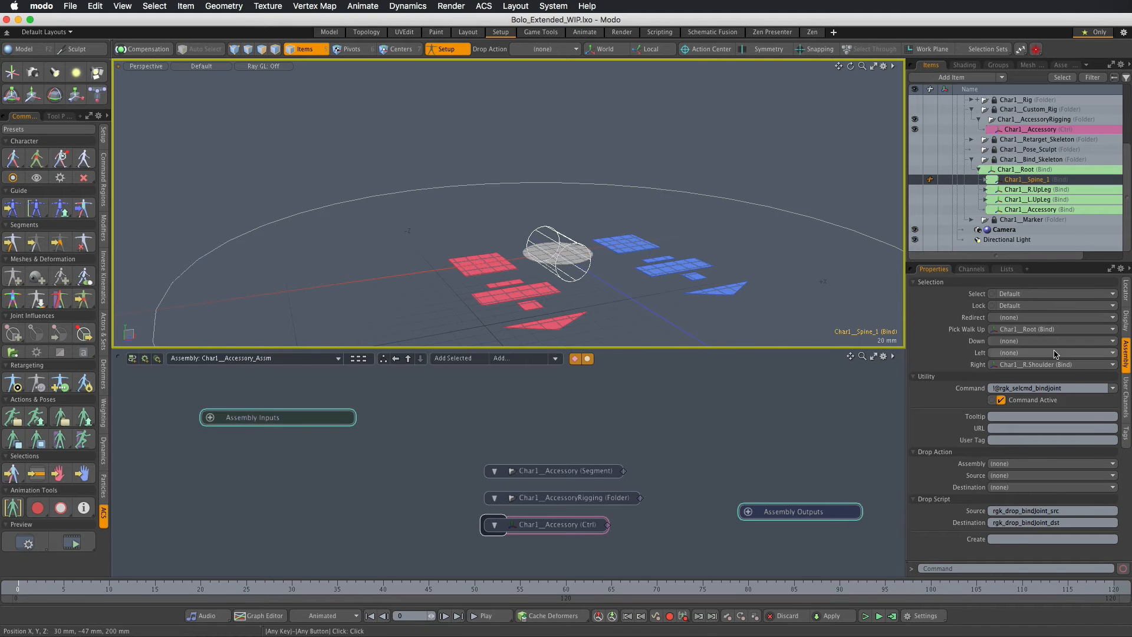
left_click(1070, 388)
key("ctrl+c")
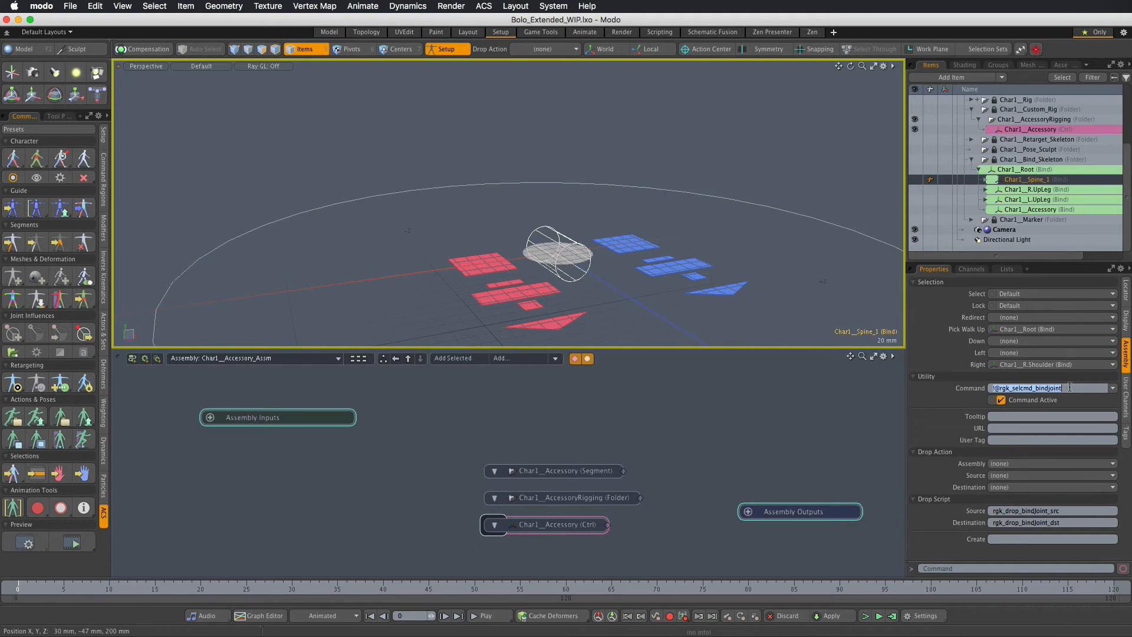
key("Return")
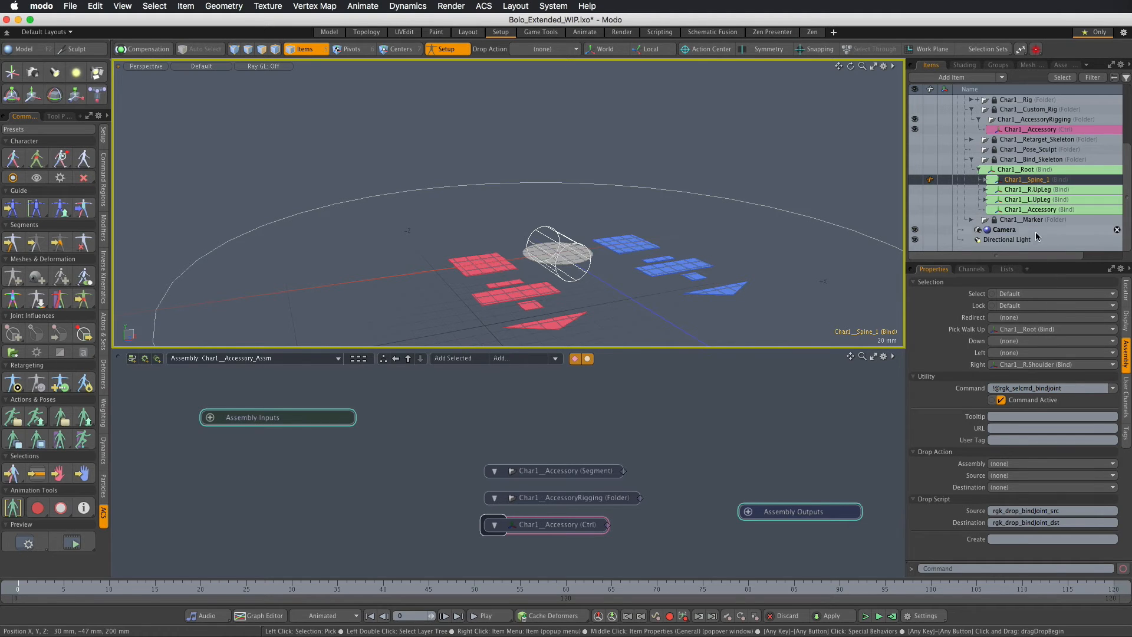
left_click(1040, 210)
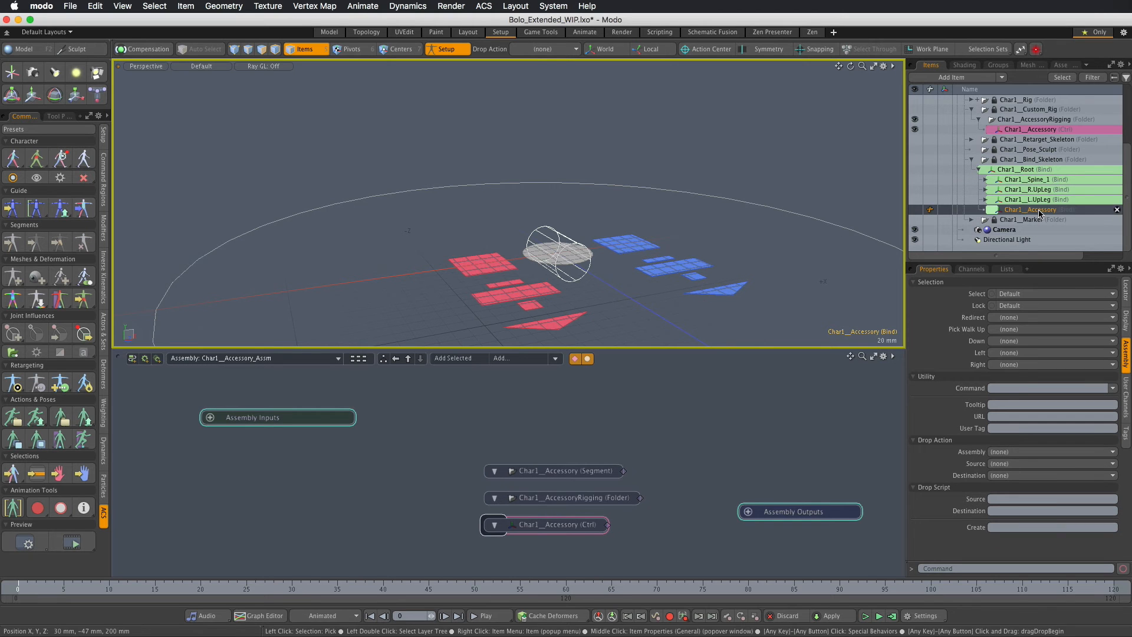
left_click(1027, 388)
key("ctrl+v")
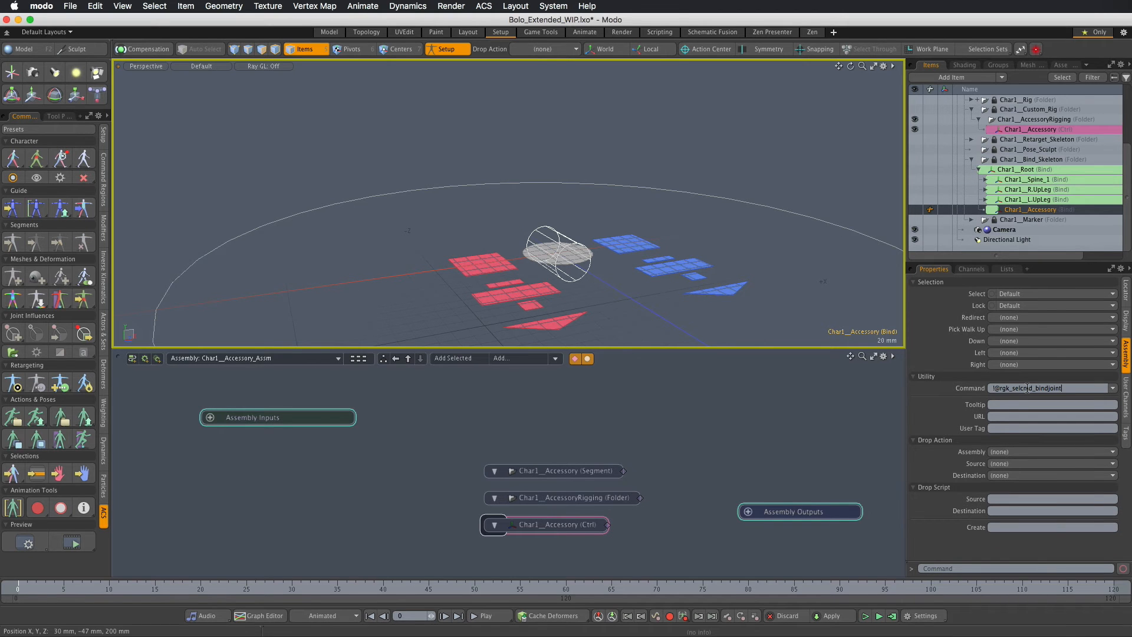
Copy the drop script source rgk_drop_bindJoint_src from Char1__Spine_1 (Bind) to Char1__Accessory (Bind)
left_click(1056, 182)
left_click(1041, 510)
key("super+c")
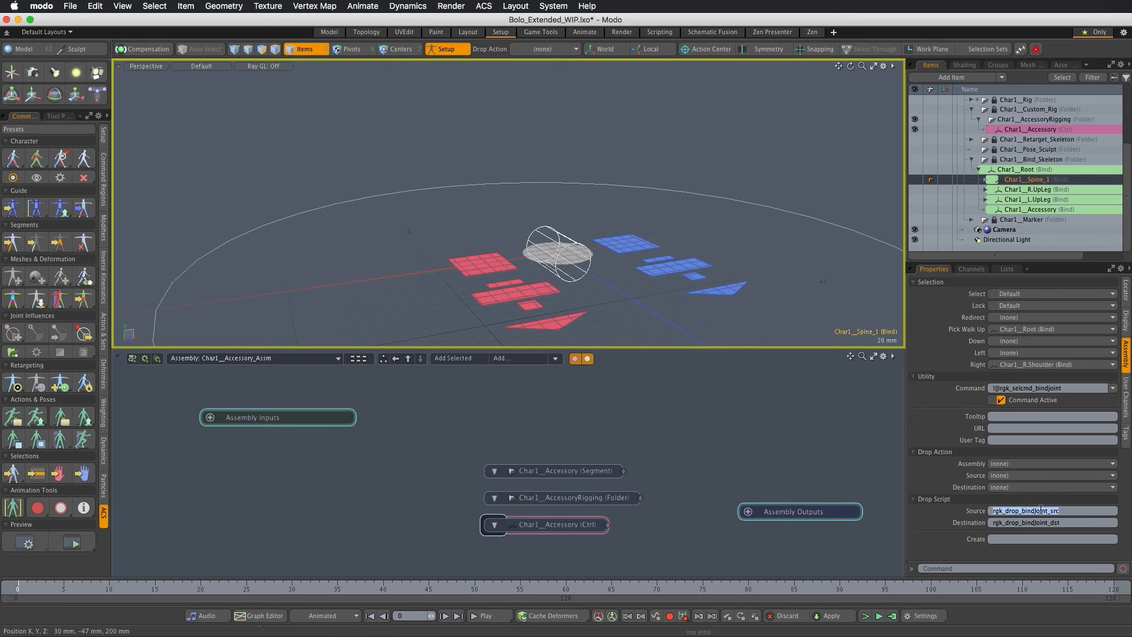
key("Return")
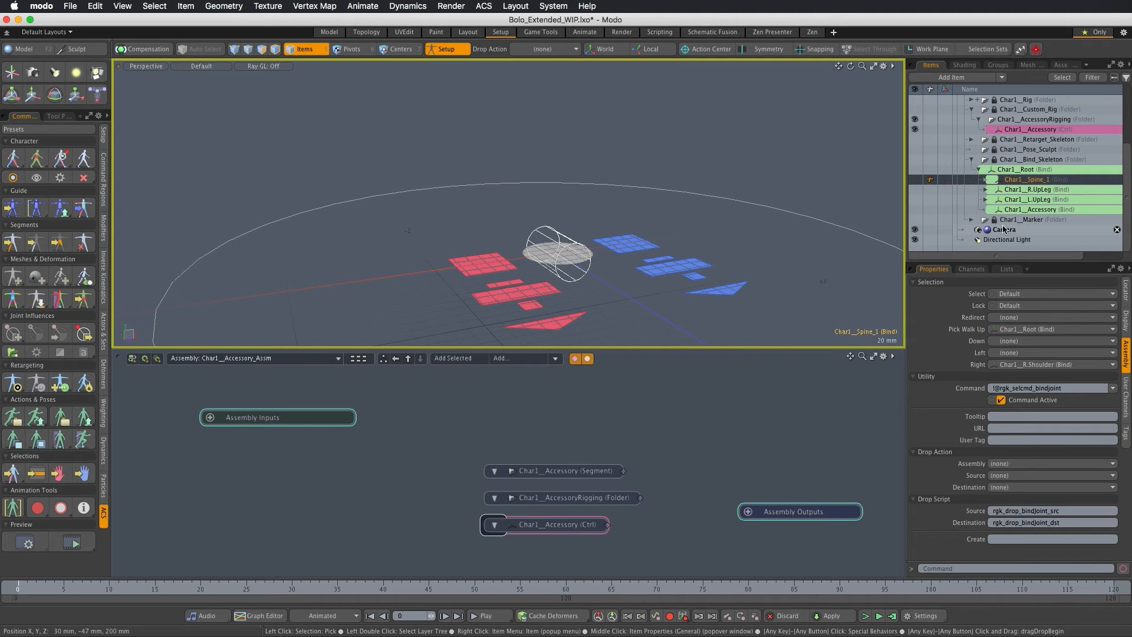
left_click(1038, 210)
key("super+v")
Set the drop script destination of Char1__Accessory (Bind) to rgk_drop_bindJoint_dst, matching Char1__R.UpLeg (Bind)
left_click(1022, 189)
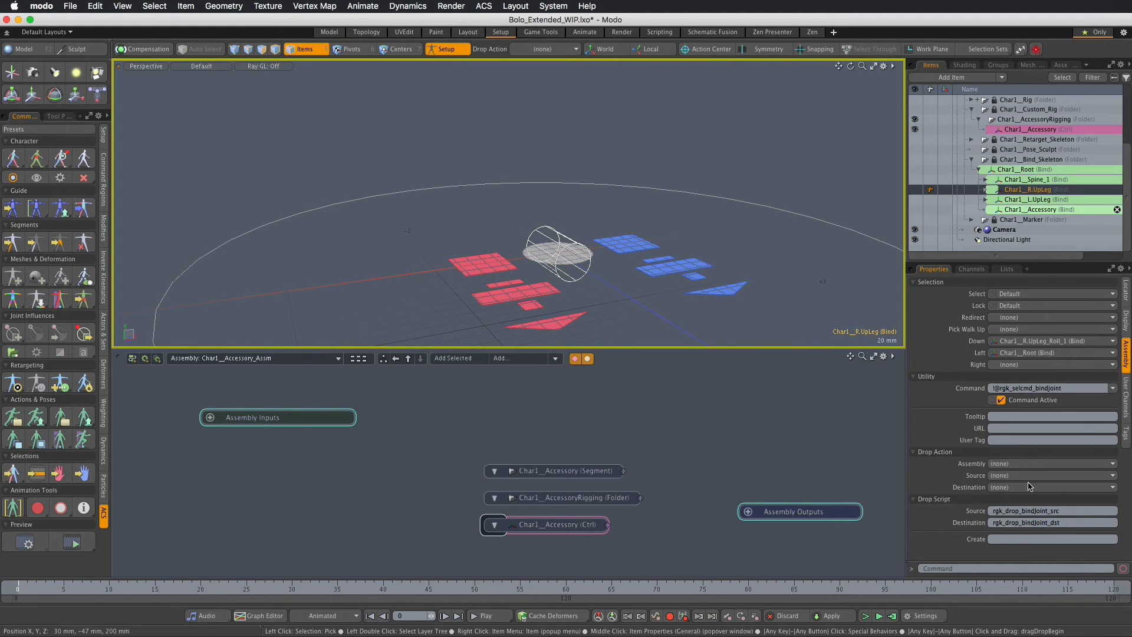
left_click(1029, 523)
type("rgk_drop_bindJoint_dst")
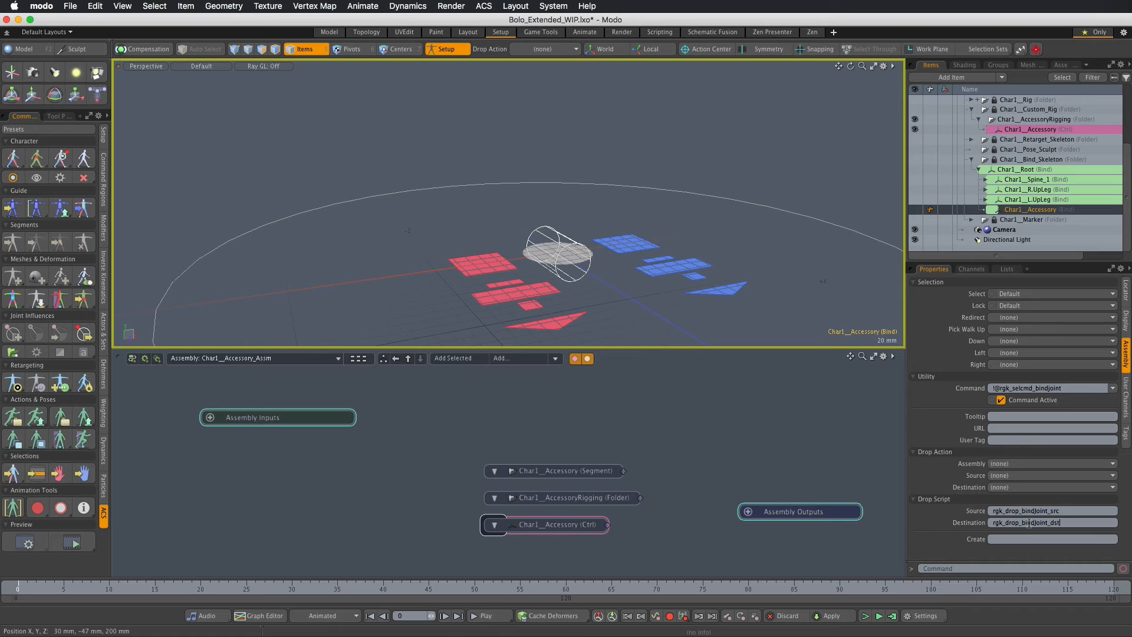
Add Char1__Accessory (Bind) to the Char1__Accessory_Assm schematic as a node near the Assembly Outputs
left_click(1126, 291)
left_click_drag(1044, 211, 725, 478)
left_click_drag(720, 414, 594, 411, "alt")
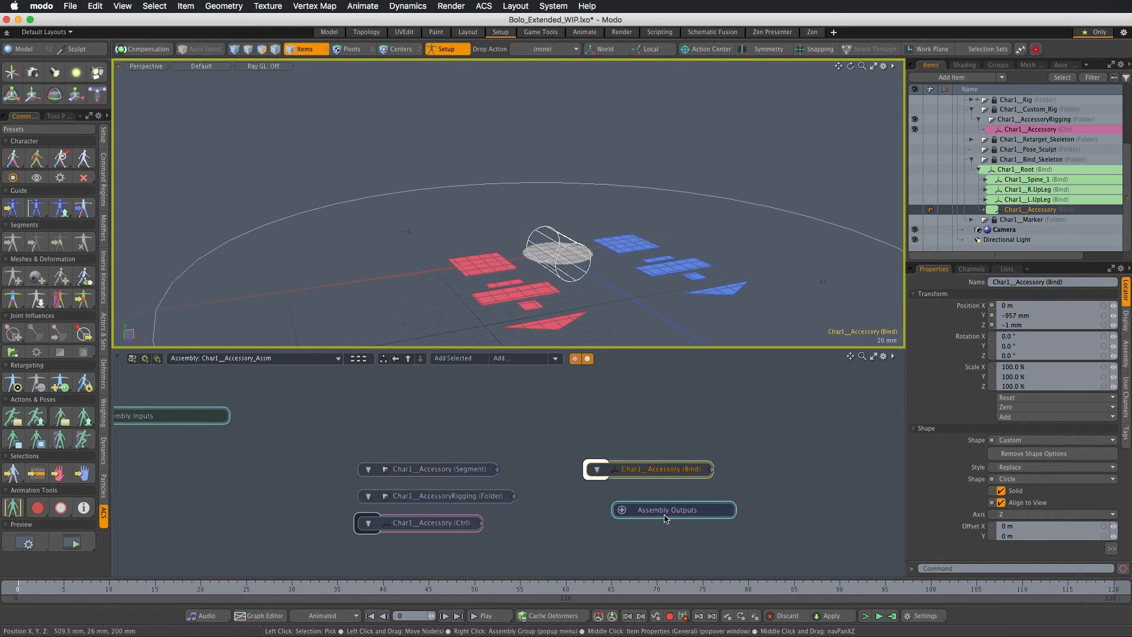
Spread out the schematic by moving the Assembly Outputs and Char1__Accessory (Bind) nodes well away from Char1__Accessory (Ctrl)
left_click_drag(665, 514, 840, 524)
scroll(702, 513, "down", 3)
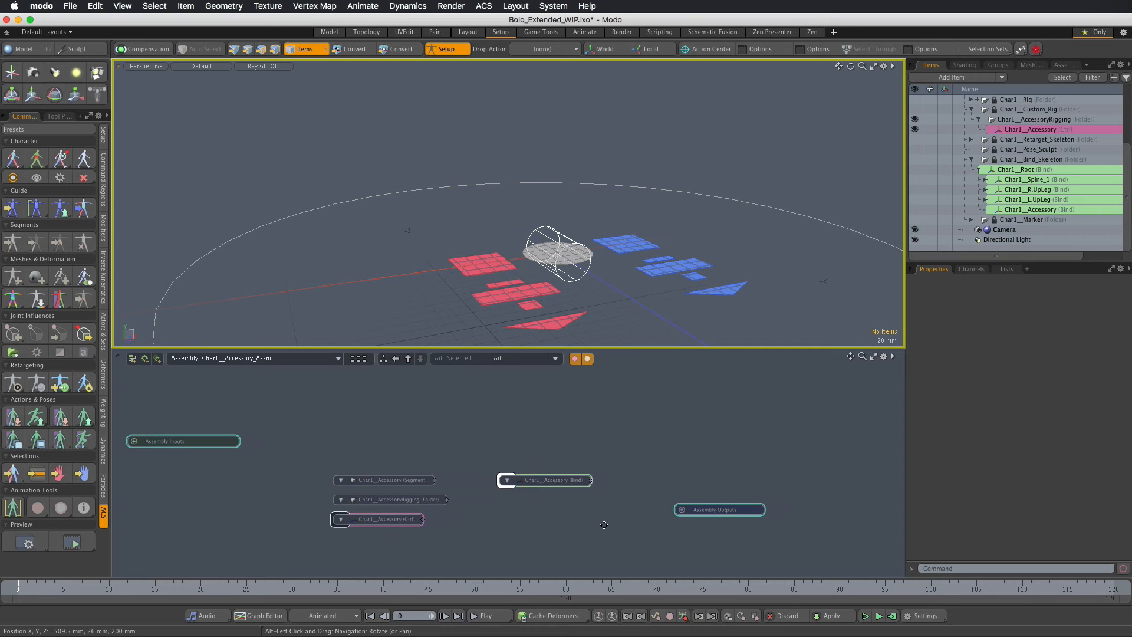
left_click_drag(705, 513, 821, 532)
left_click_drag(556, 482, 713, 523)
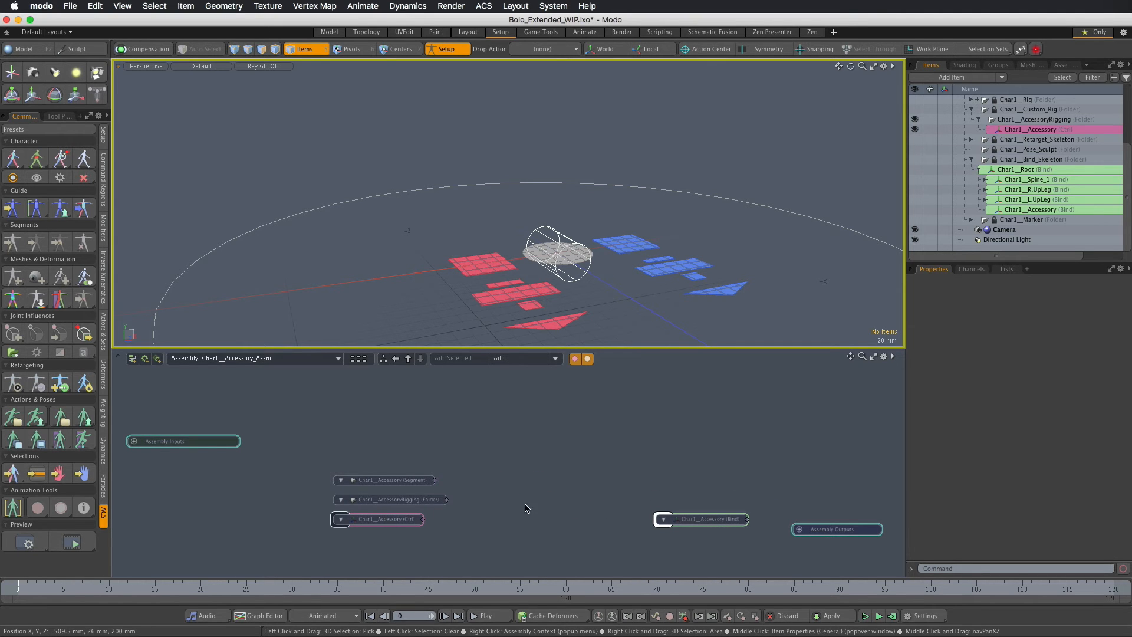
Constrain Char1__Accessory (Bind) to Char1__Accessory (Ctrl) with a Position constraint and a Rotation constraint
left_click(707, 520)
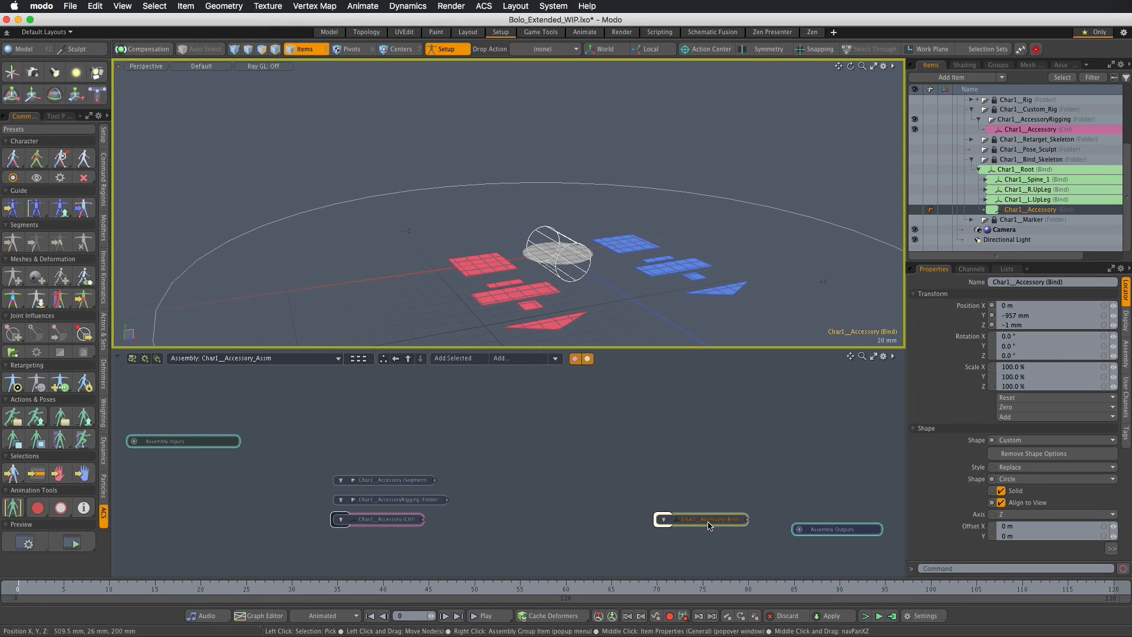
left_click(391, 522, "shift")
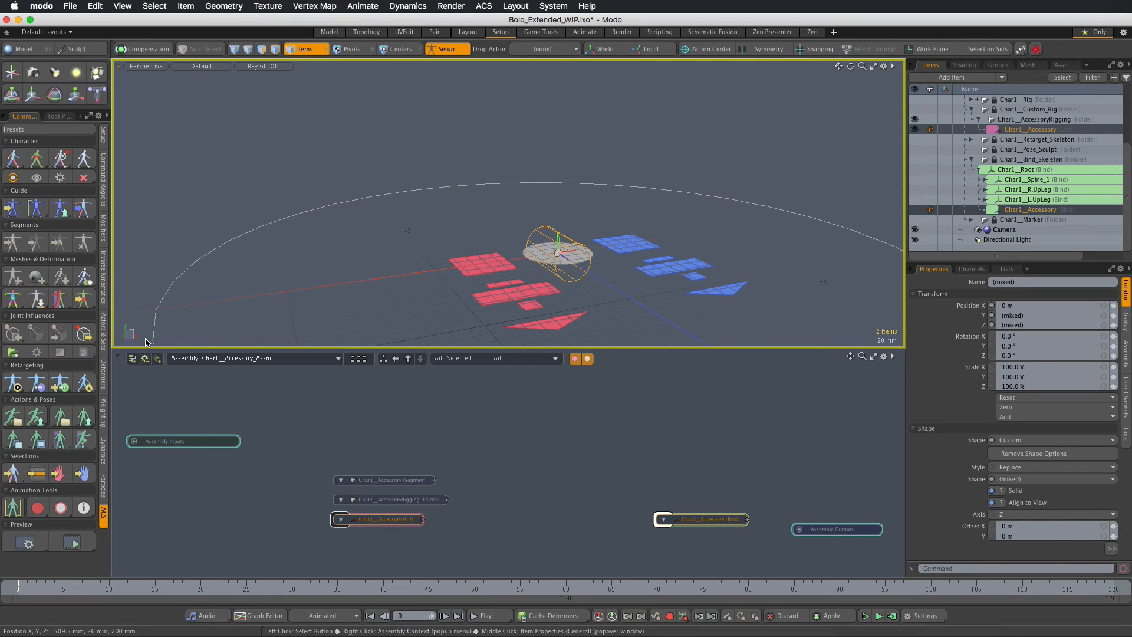
left_click(105, 227)
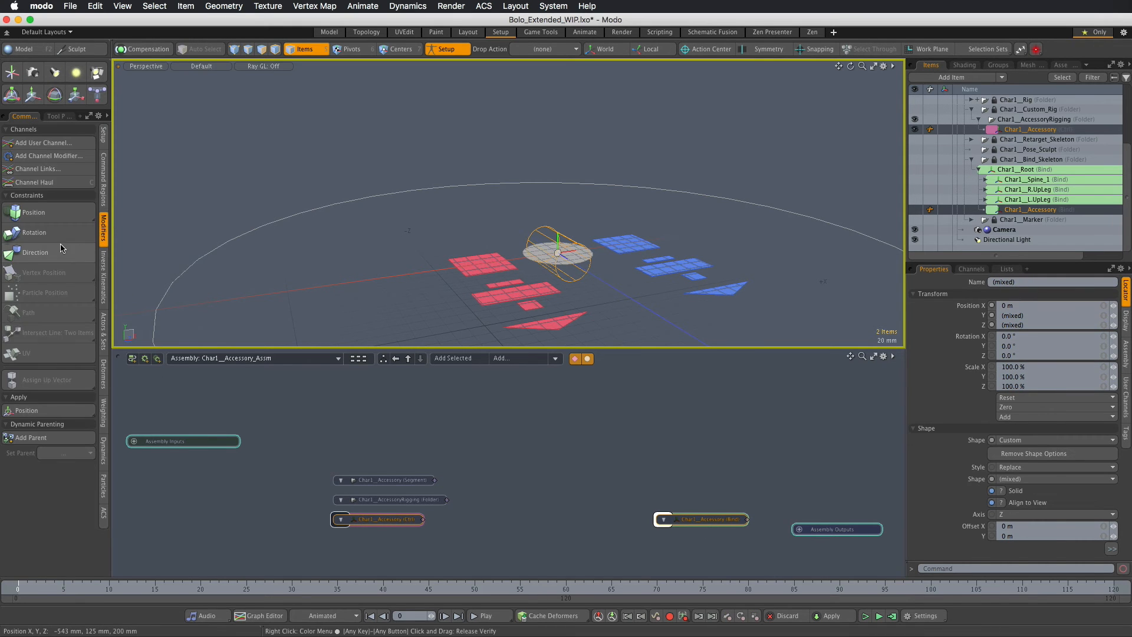
left_click(36, 213)
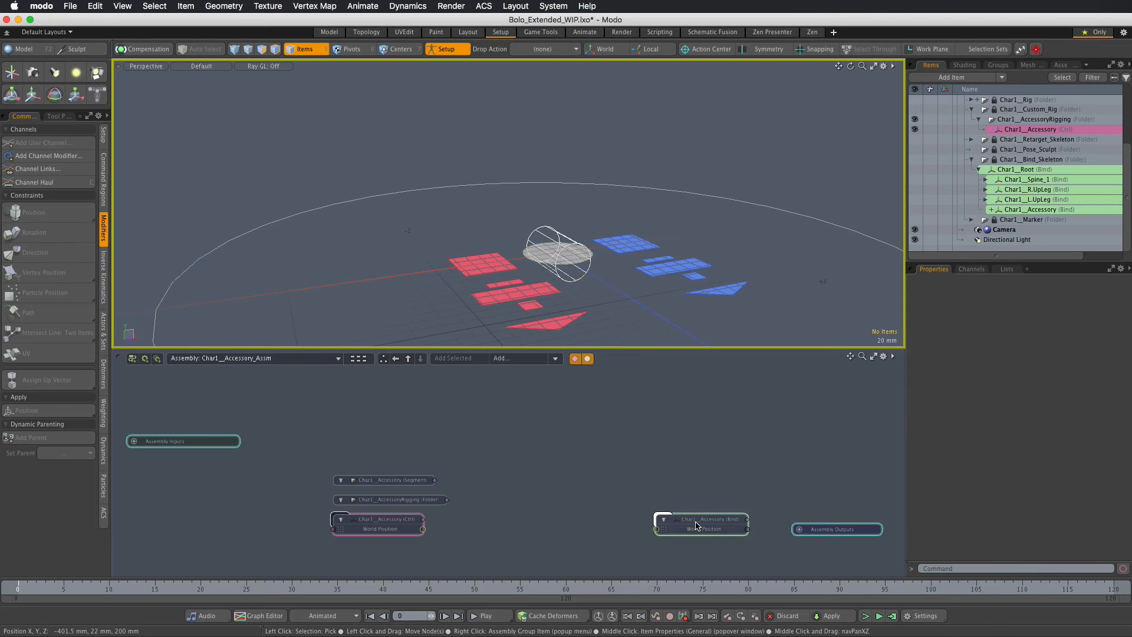
left_click(413, 521, "shift")
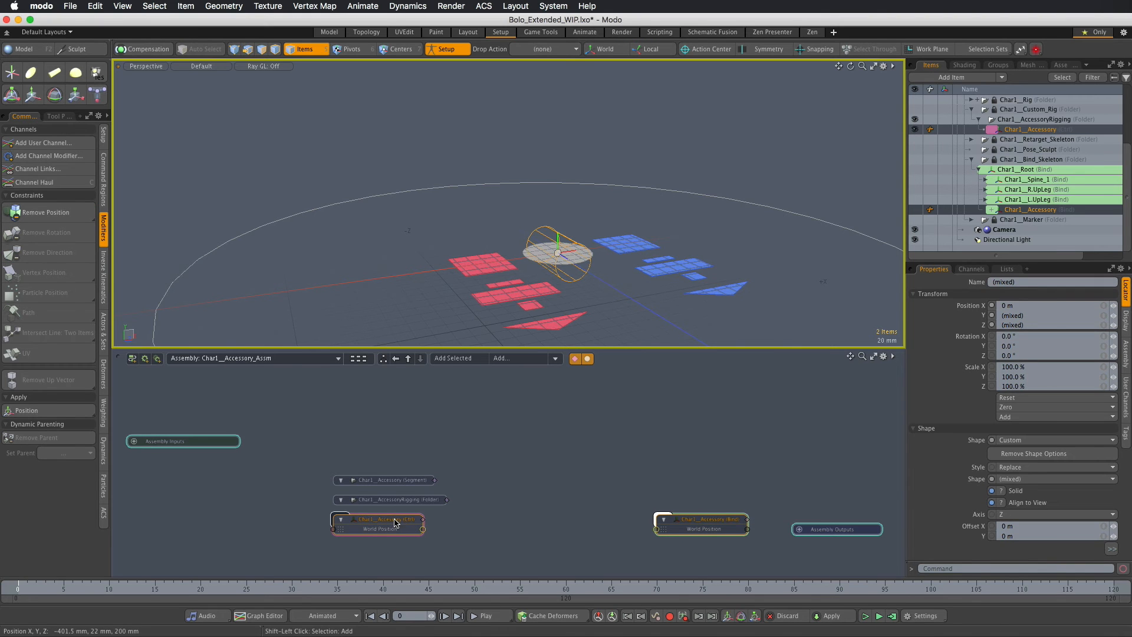
left_click(61, 253)
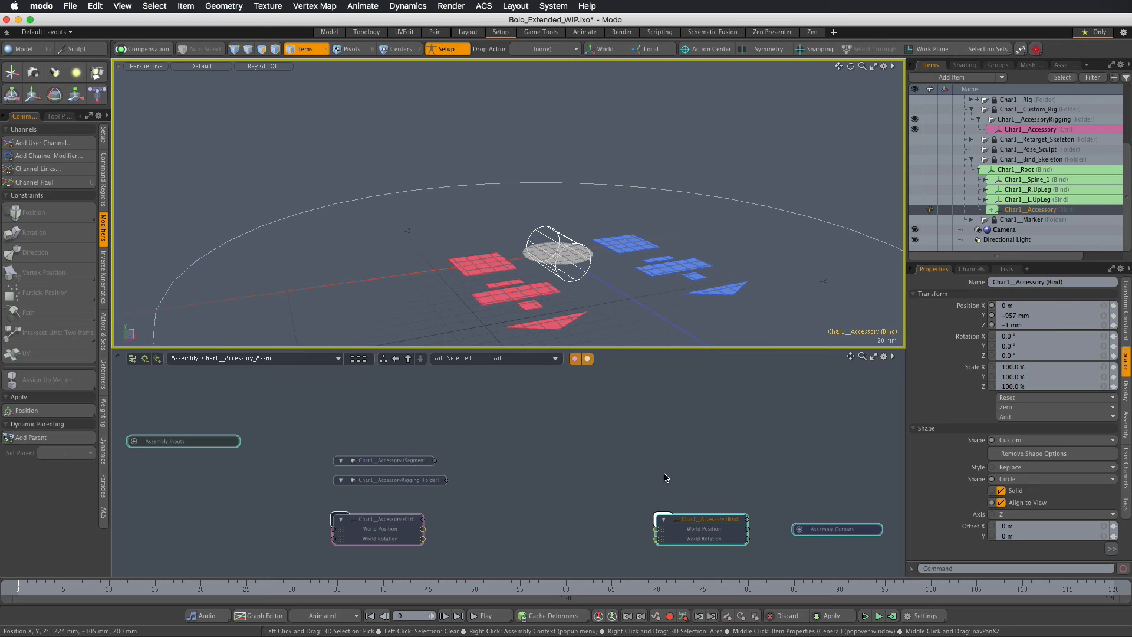
Show the linked Position and Rotation constraint nodes in the schematic and space them apart between the Ctrl and Bind nodes
double_click(659, 534)
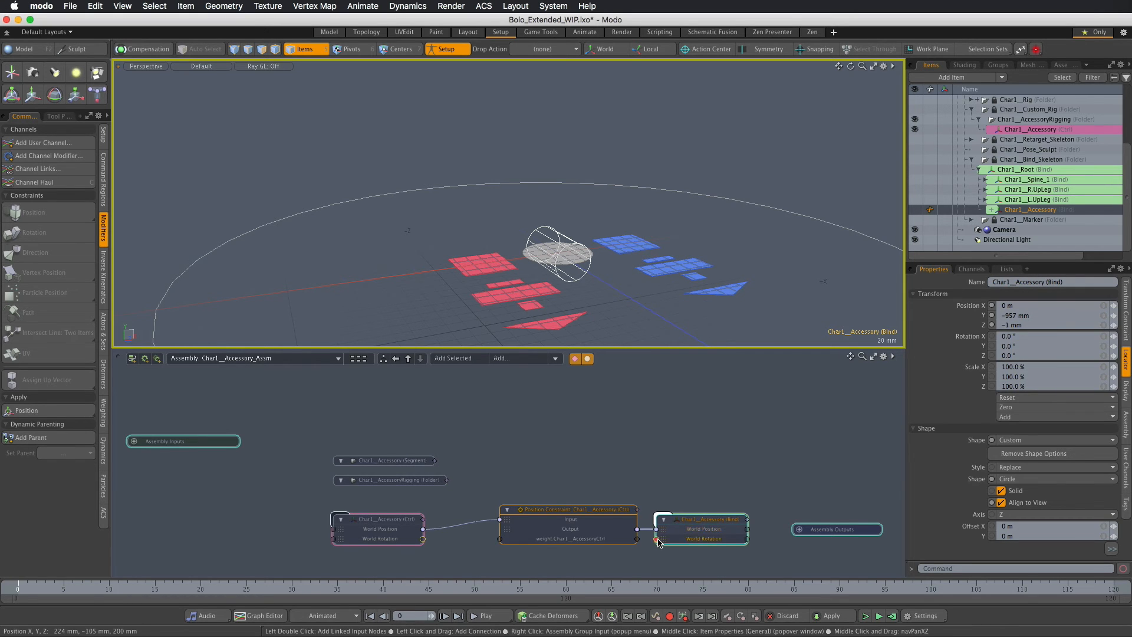
left_click_drag(590, 509, 579, 470)
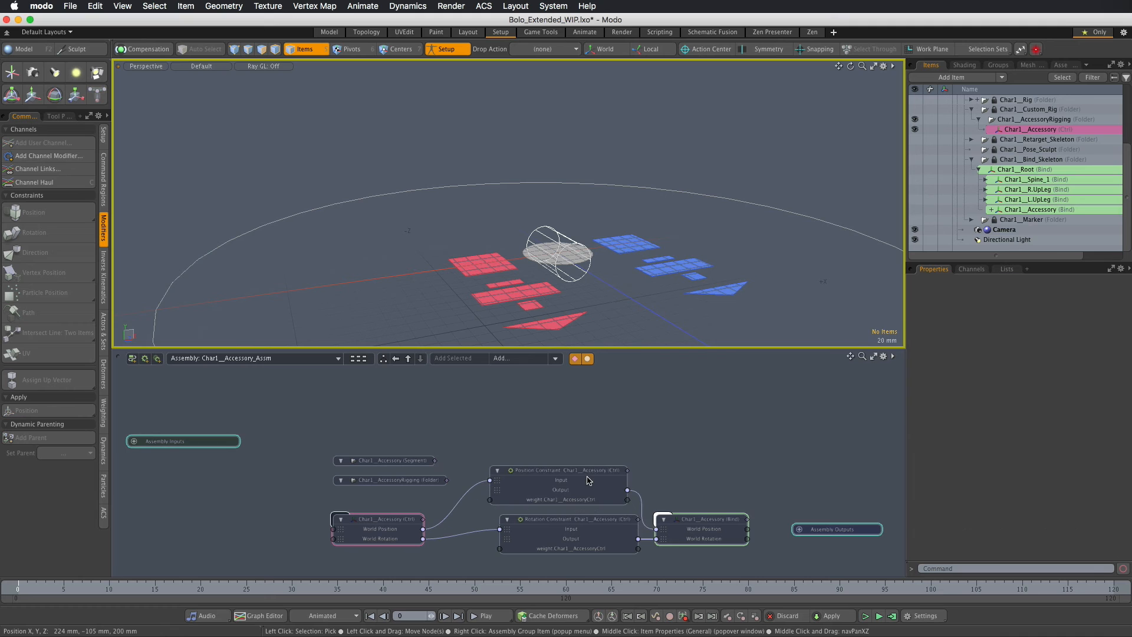
left_click_drag(577, 527, 567, 536)
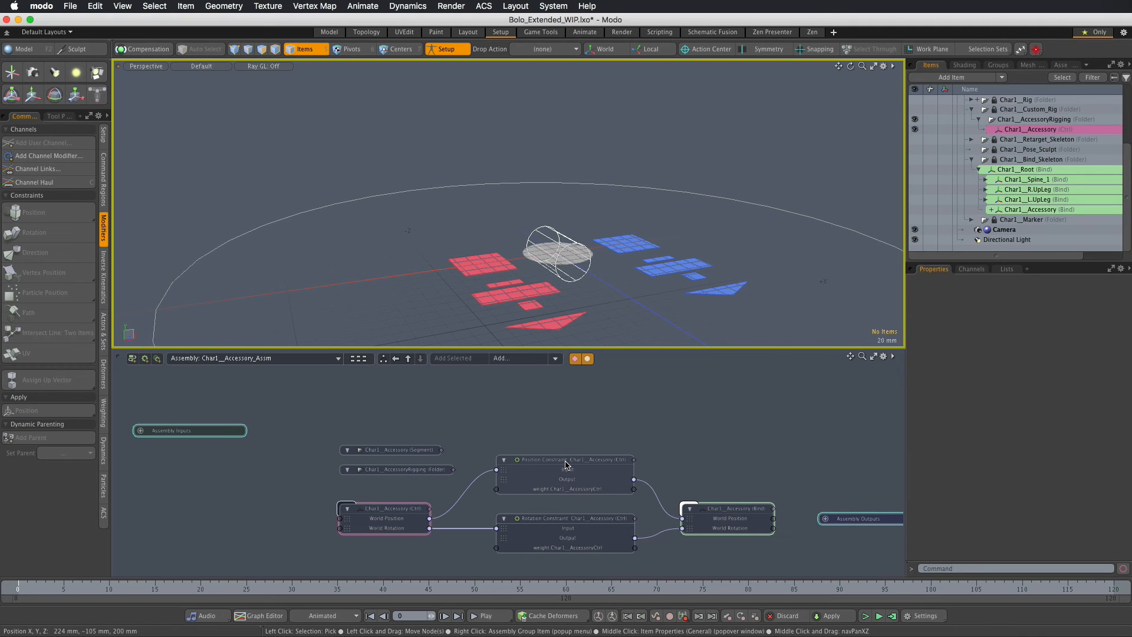
Link World Position and World Rotation of Char1__Accessory (Ctrl) directly to the matching inputs of Char1__Accessory (Bind), bypassing the constraints
left_click(568, 466)
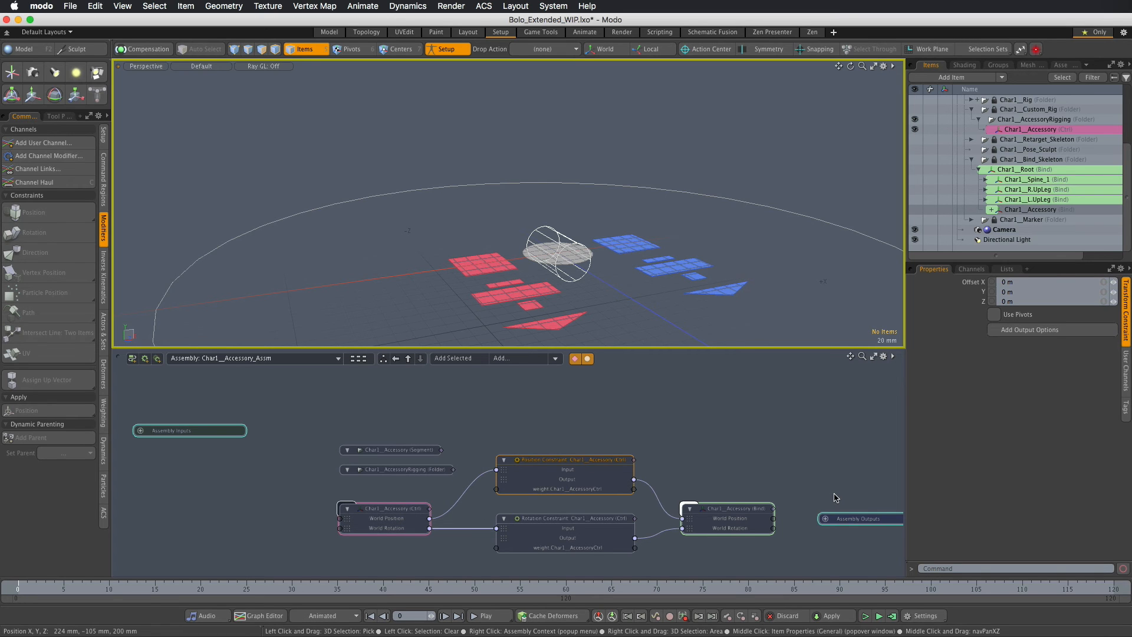
left_click_drag(429, 518, 682, 518)
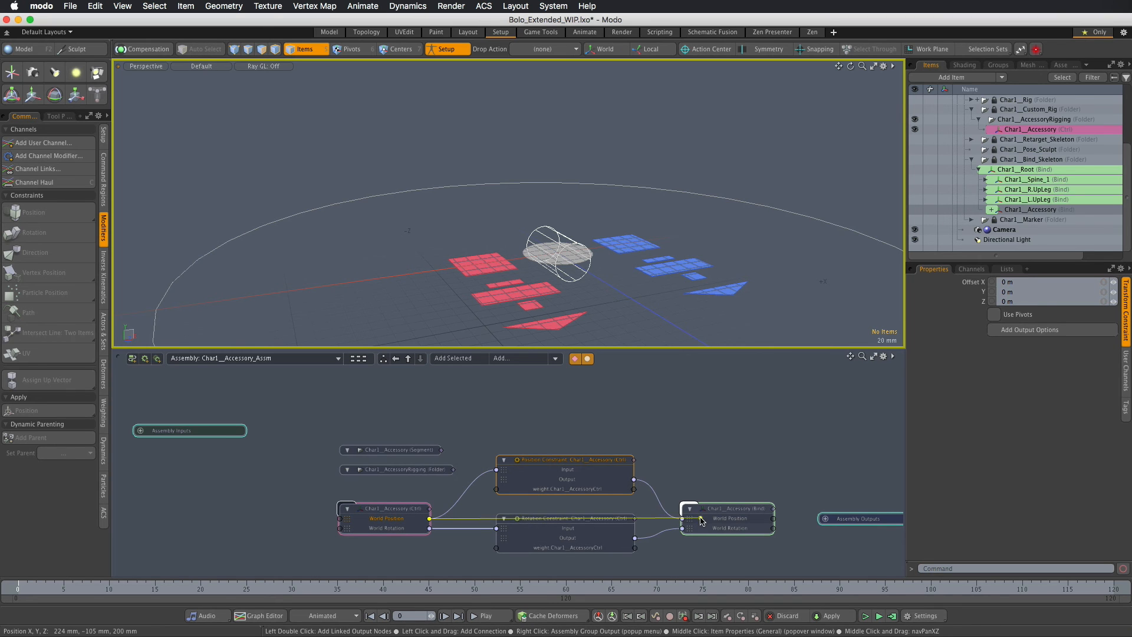
left_click_drag(429, 528, 719, 531)
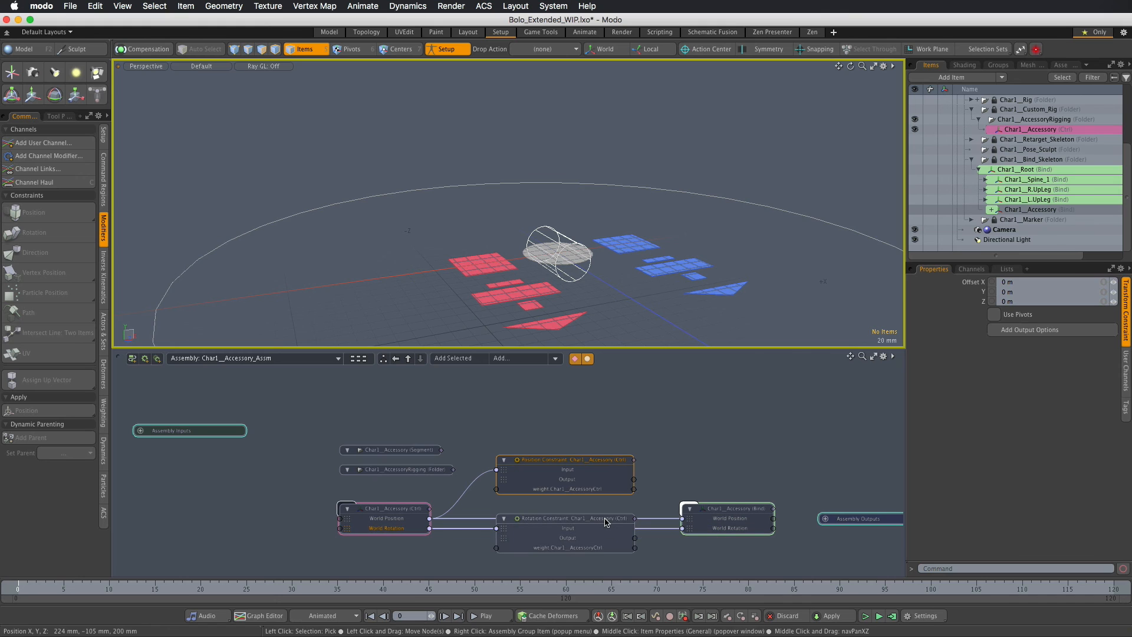
Delete the bypassed Rotation and Position constraint nodes from the Char1__Accessory_Assm schematic
left_click_drag(606, 521, 596, 531)
left_click(595, 531)
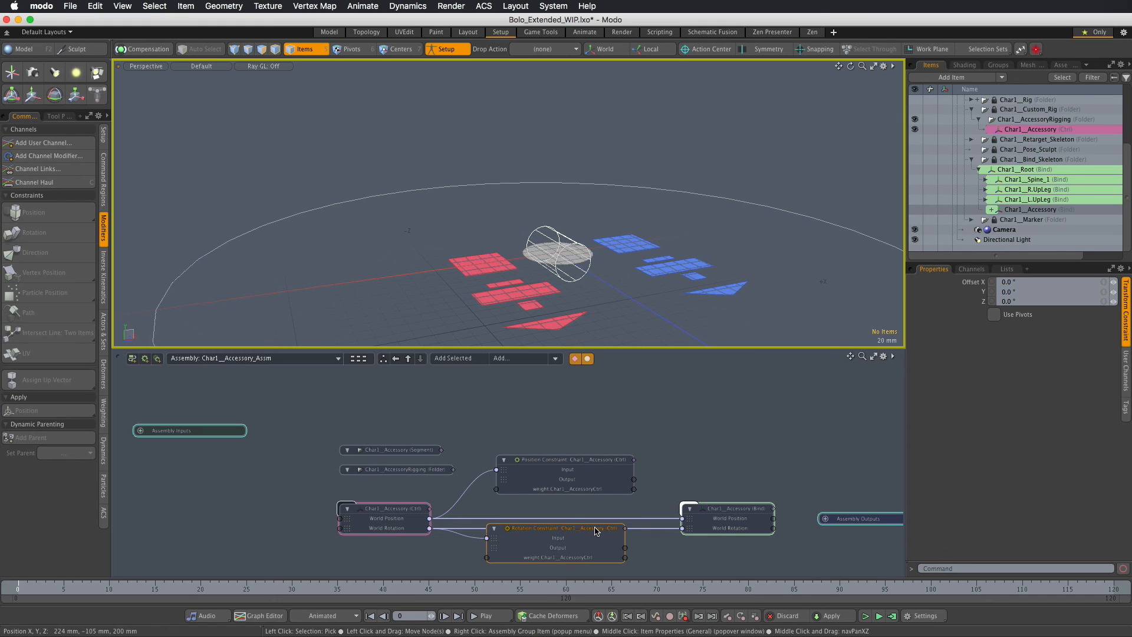
left_click(683, 551)
left_click(569, 533)
key("Delete")
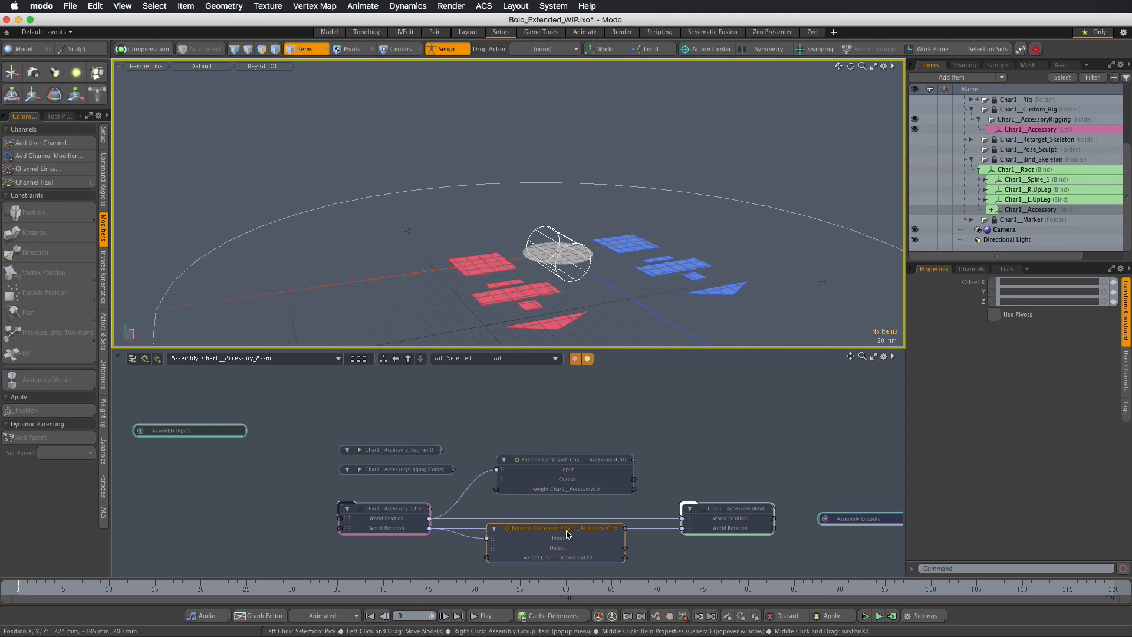
left_click(563, 483)
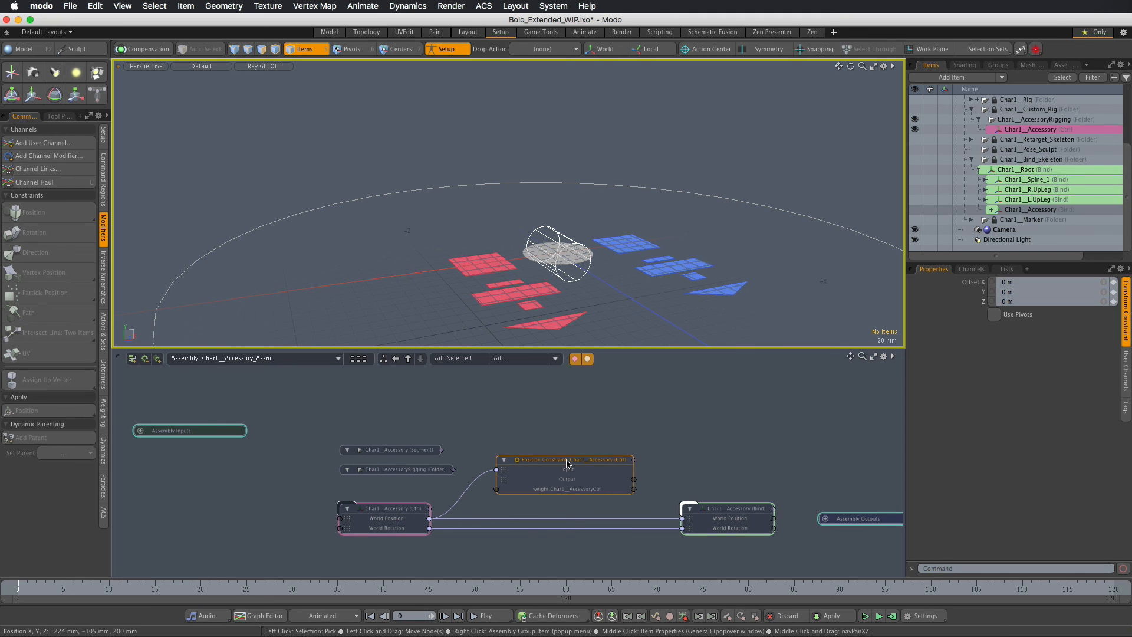
key("Delete")
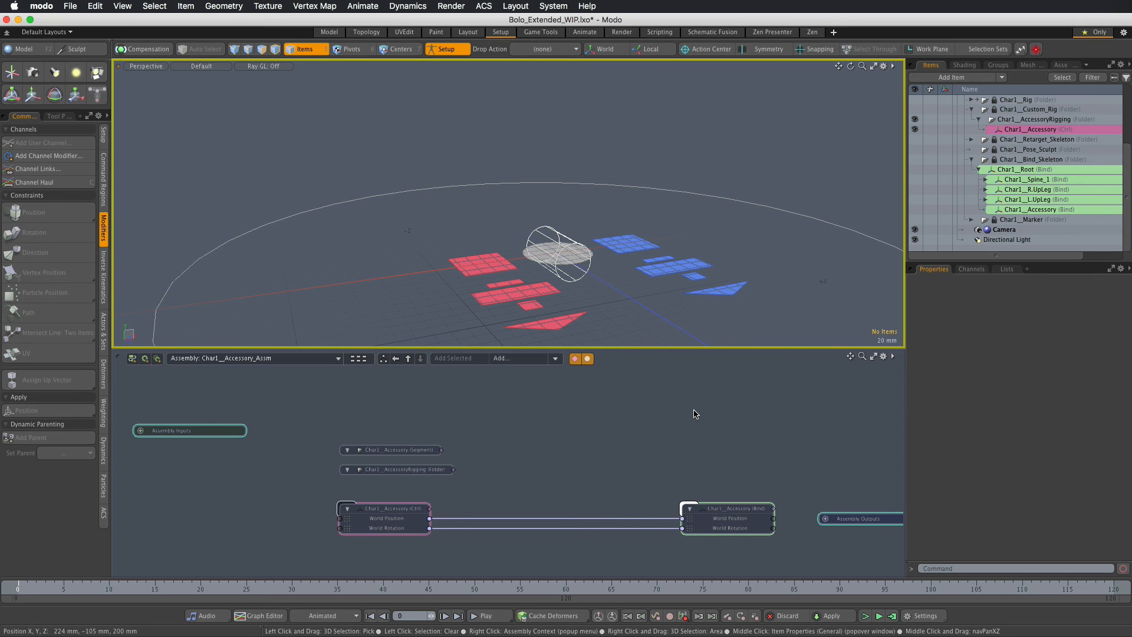
Select the Char1__Accessory (Bind) node in the assembly schematic
left_click(734, 509)
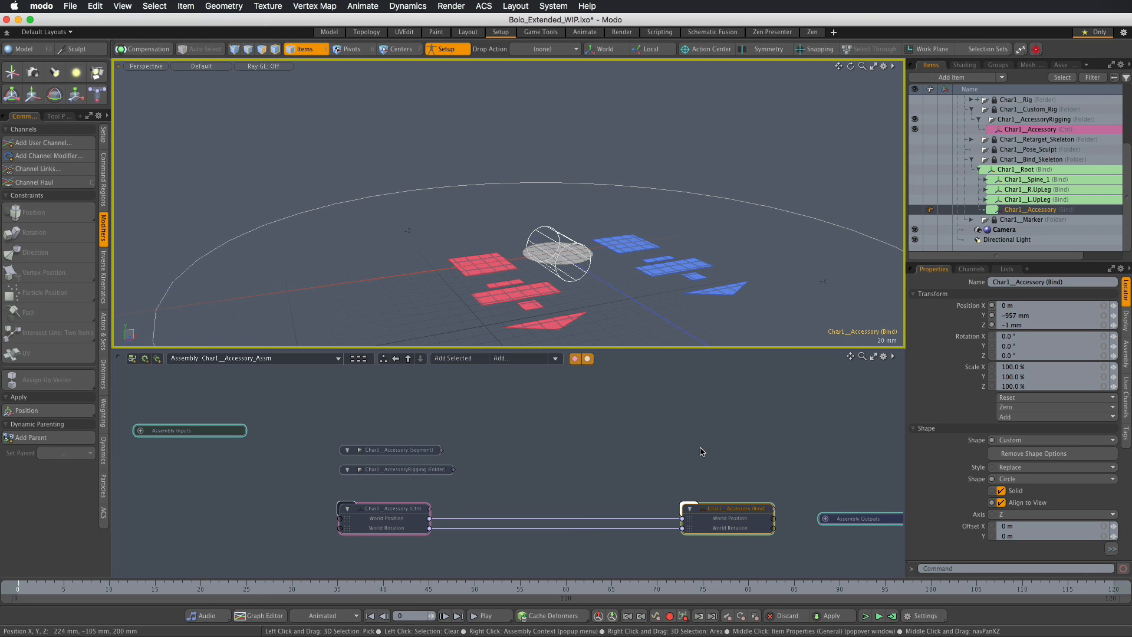